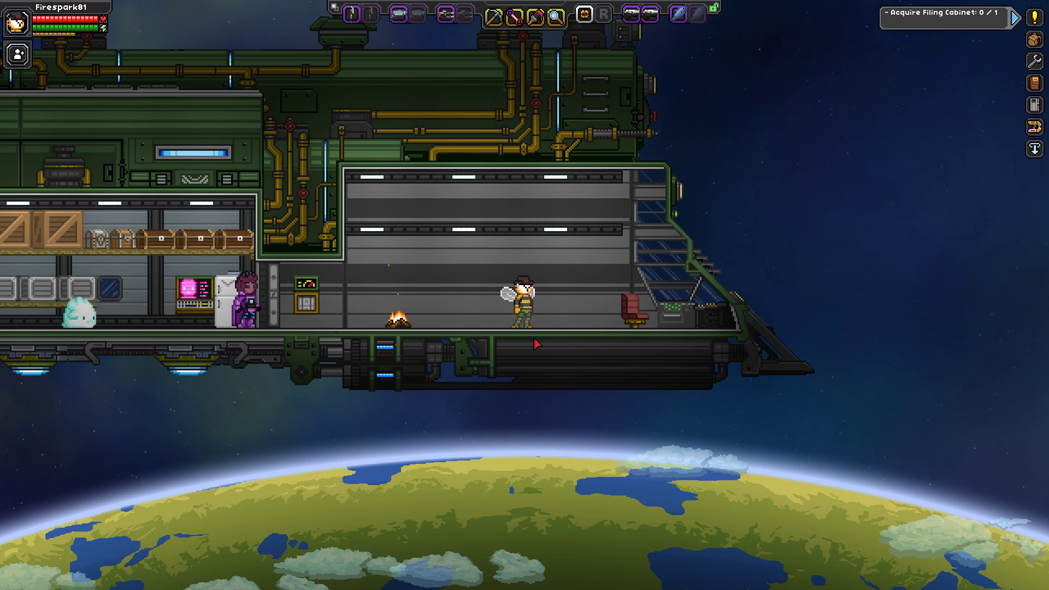
Walk the character right to the pilot seat in the ship's cockpit
key("d")
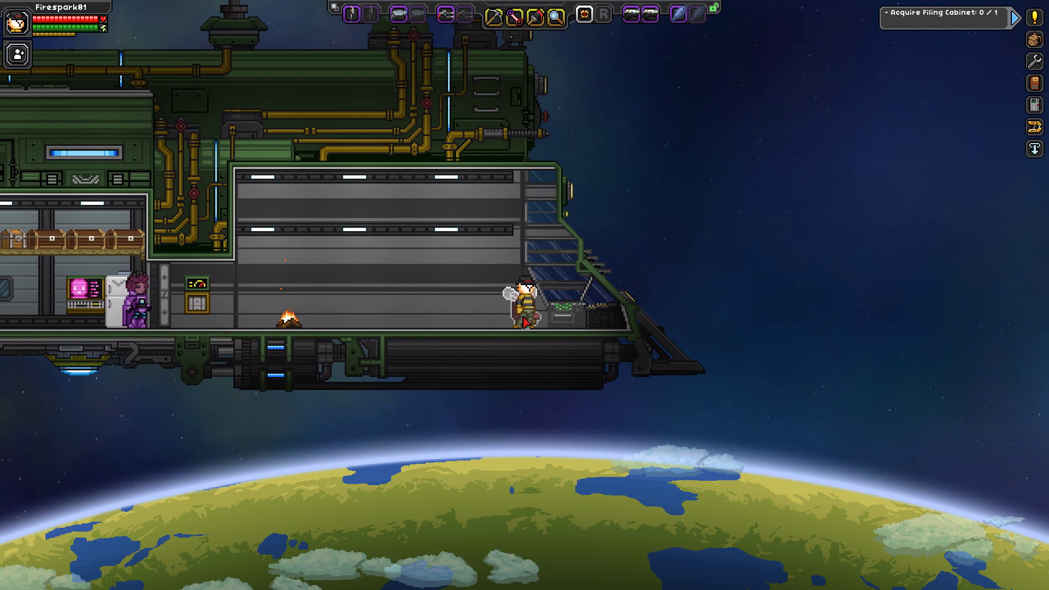
Bring up the navigation console, close it again and step away from the pilot seat
key("e")
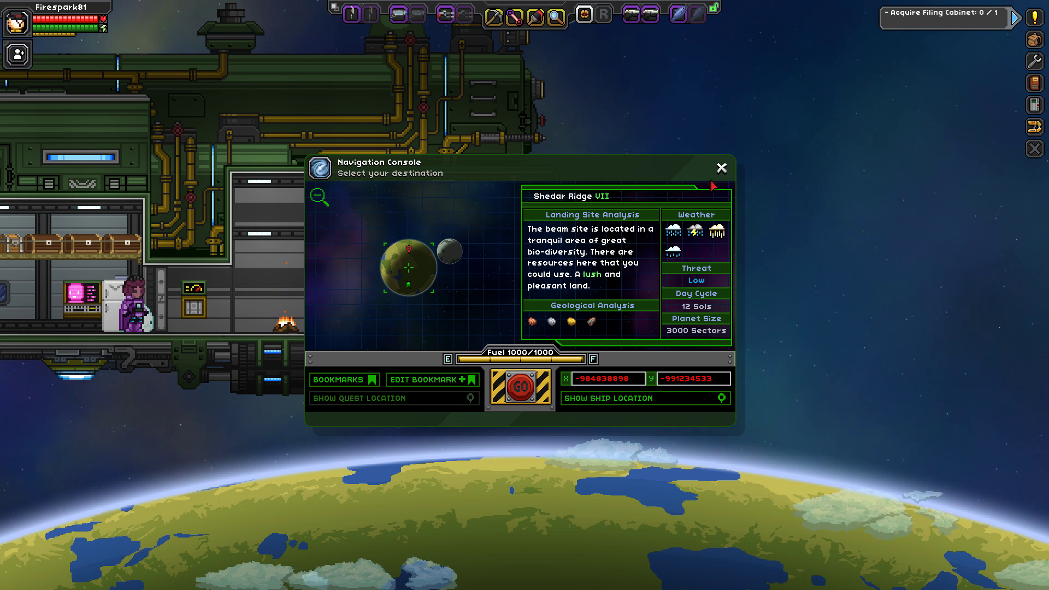
left_click(723, 168)
key("a")
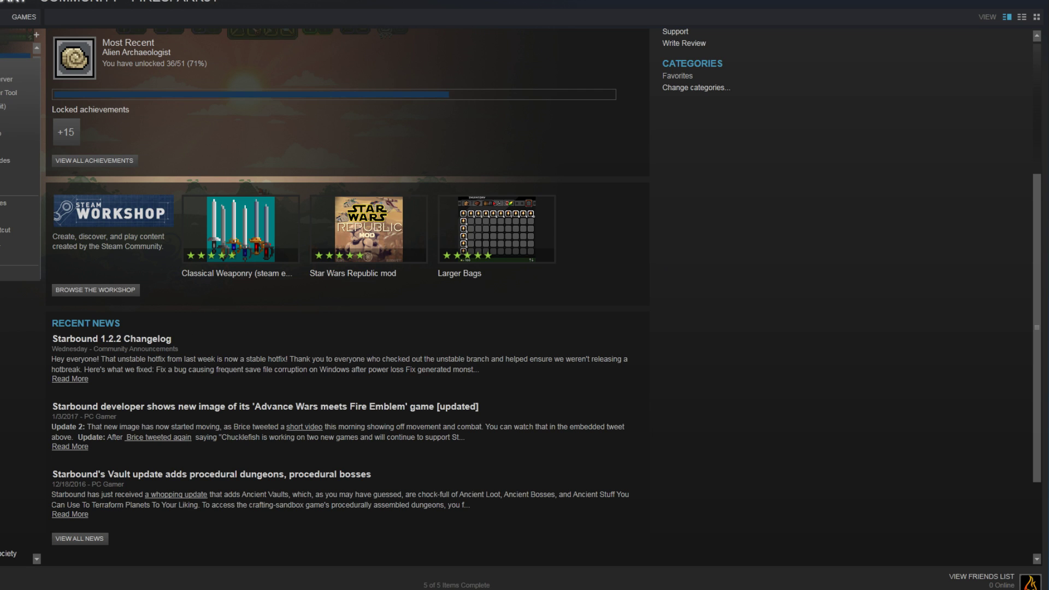
Open Starbound's Properties from the Steam library and show its Local Files settings
left_click(11, 272)
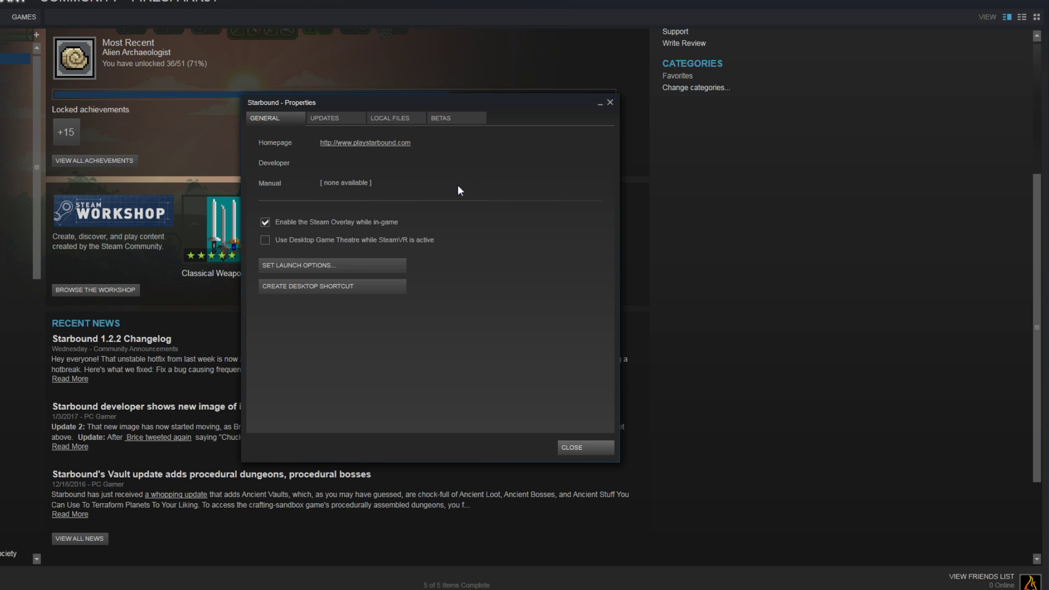
left_click(389, 125)
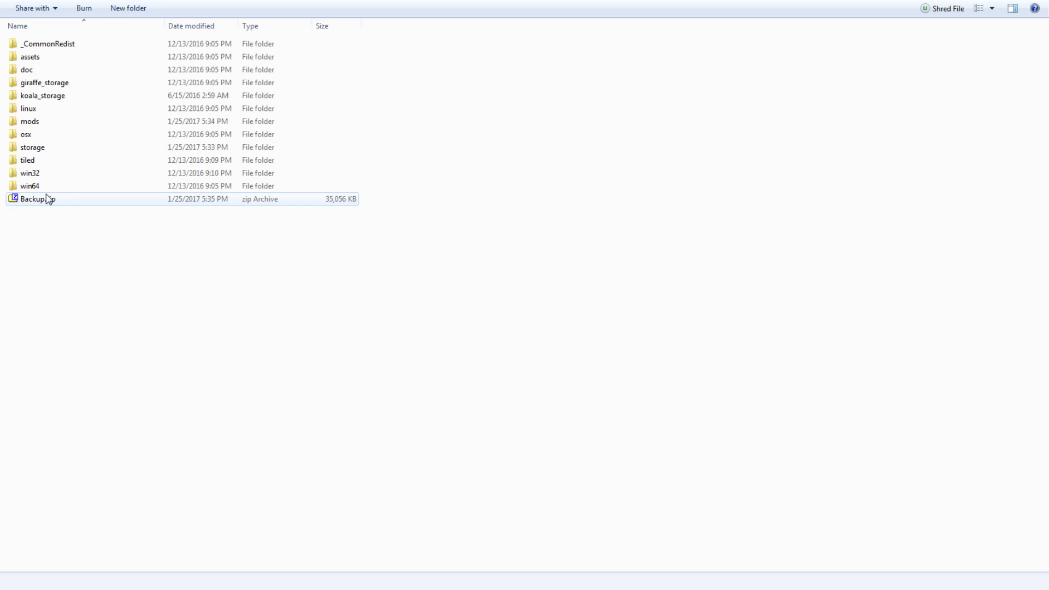
Open storage, then universe, to list Starbound's saved .world files
left_click(73, 187)
left_click(68, 46, "shift")
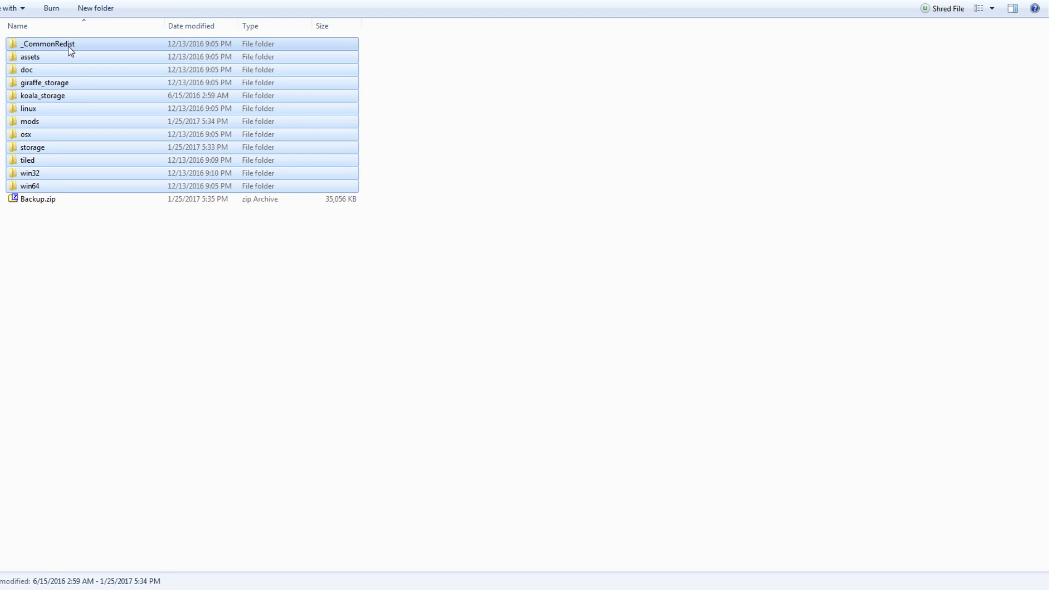
left_click(98, 283)
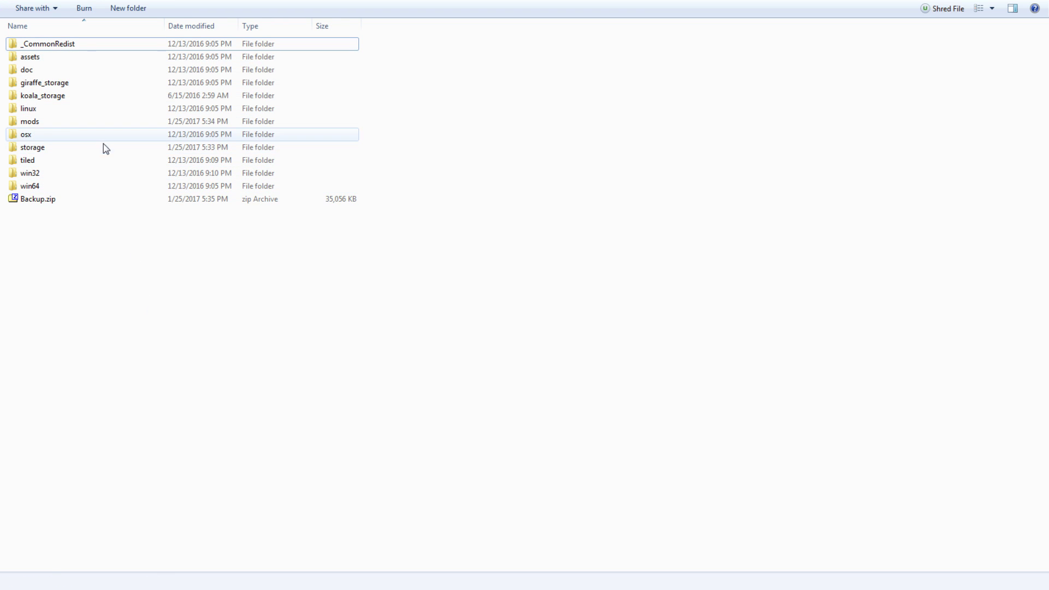
double_click(68, 148)
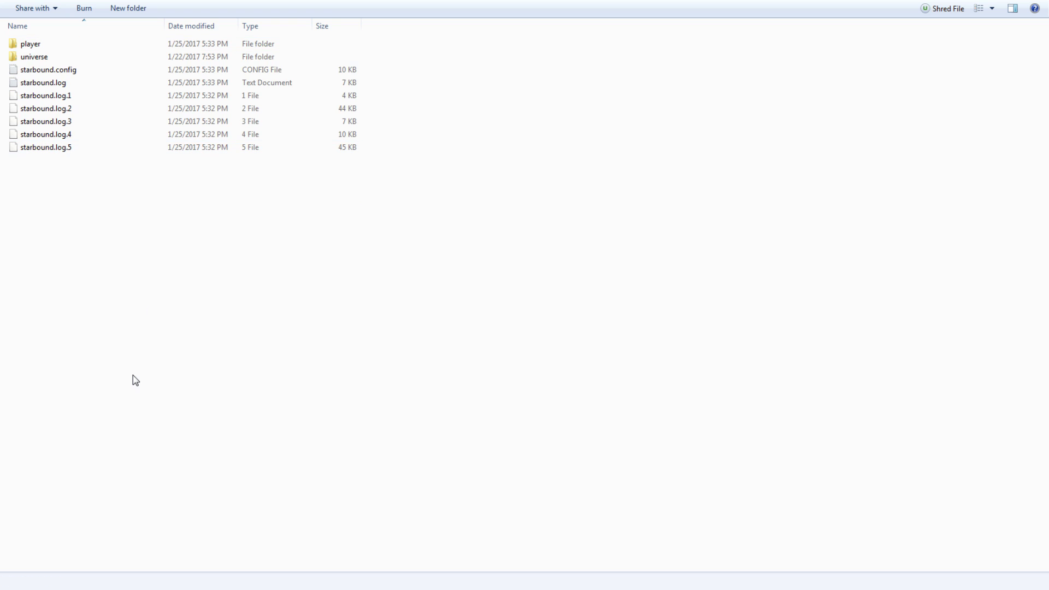
double_click(79, 60)
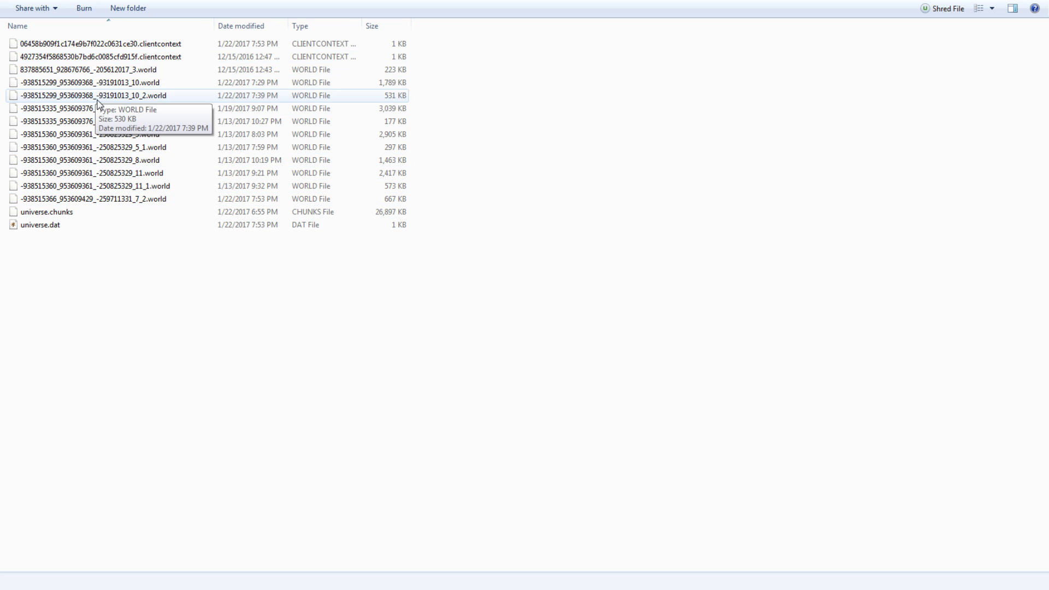
Put the _8.world file into rename mode and highlight parts of its numeric name
left_click(27, 164)
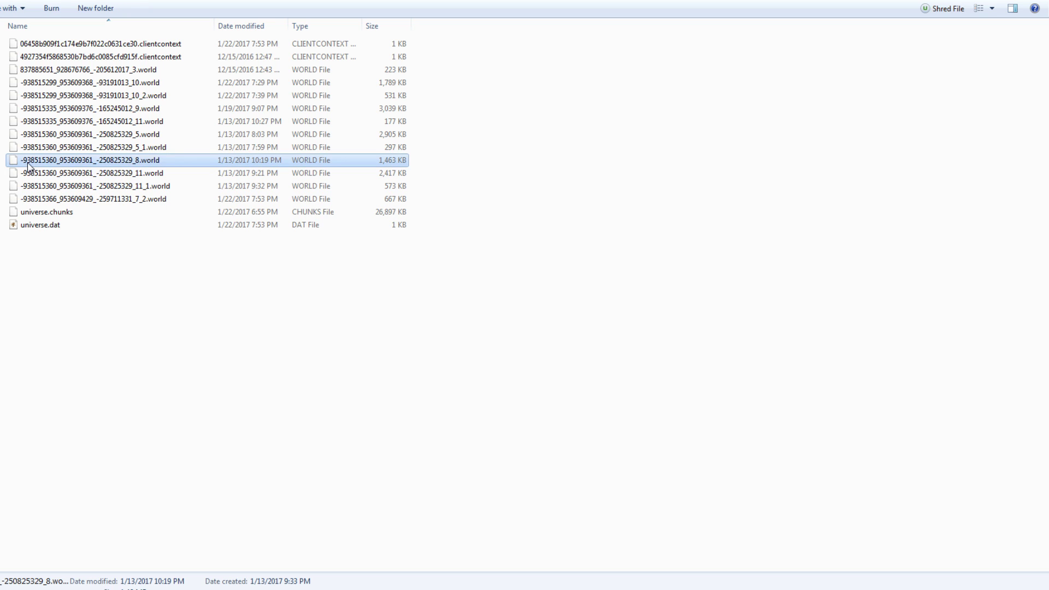
left_click(98, 162)
left_click_drag(98, 162, 171, 162)
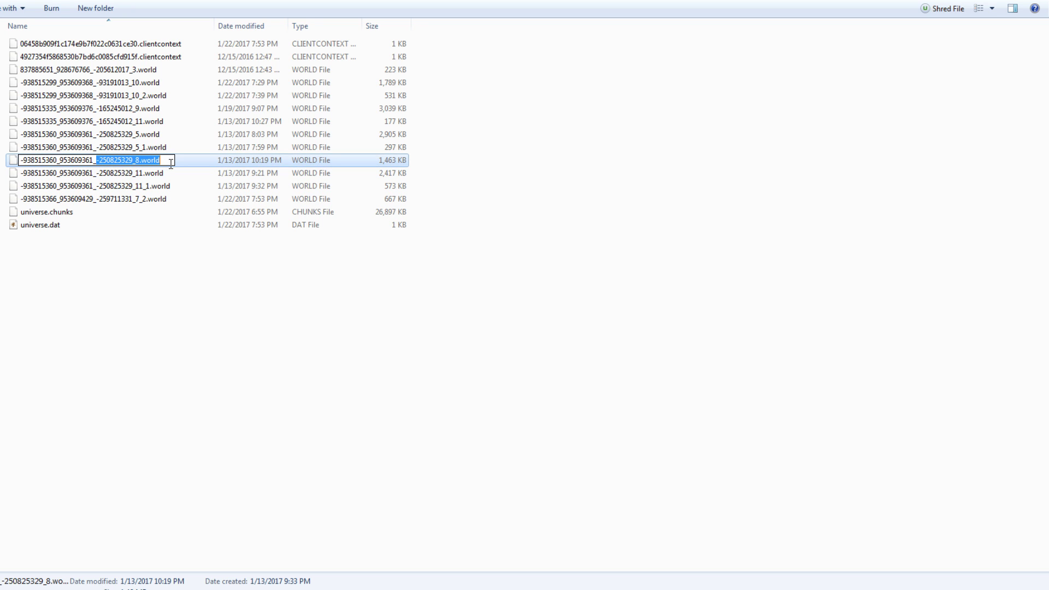
left_click_drag(92, 160, 79, 155)
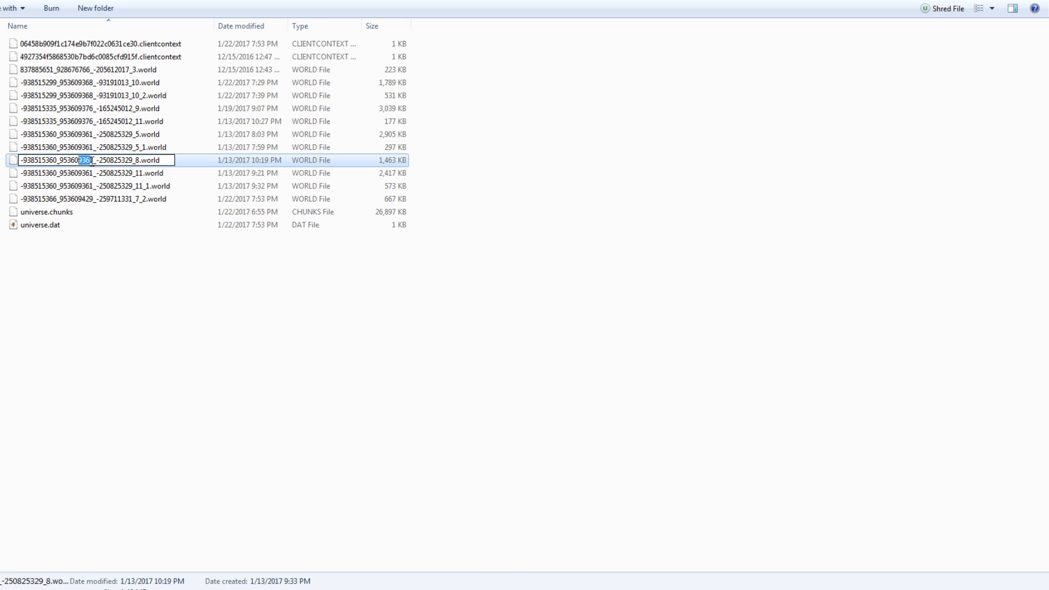
left_click(91, 161)
left_click_drag(93, 162, 7, 161)
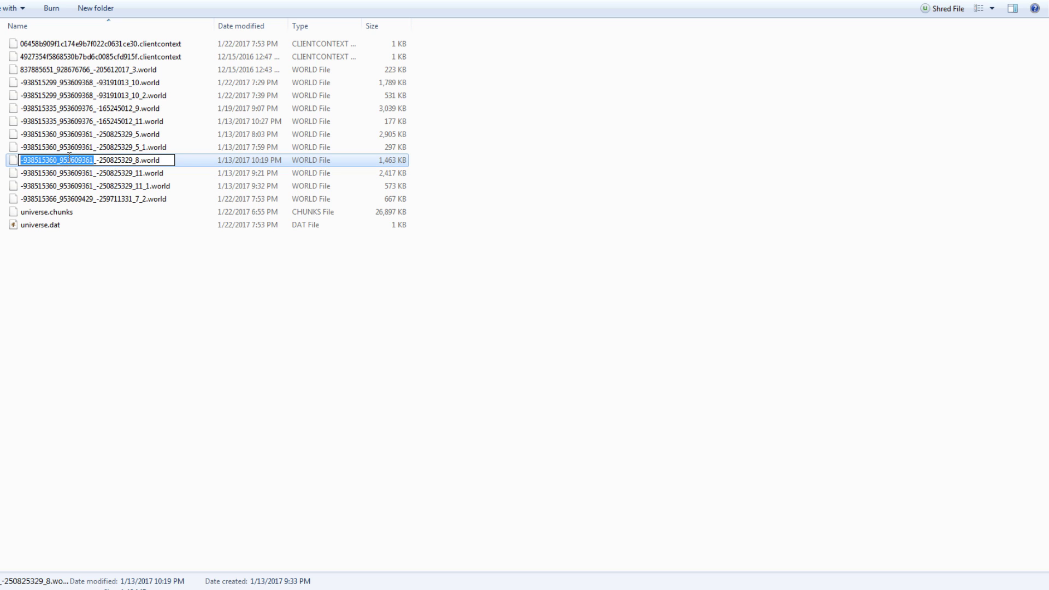
left_click(107, 262)
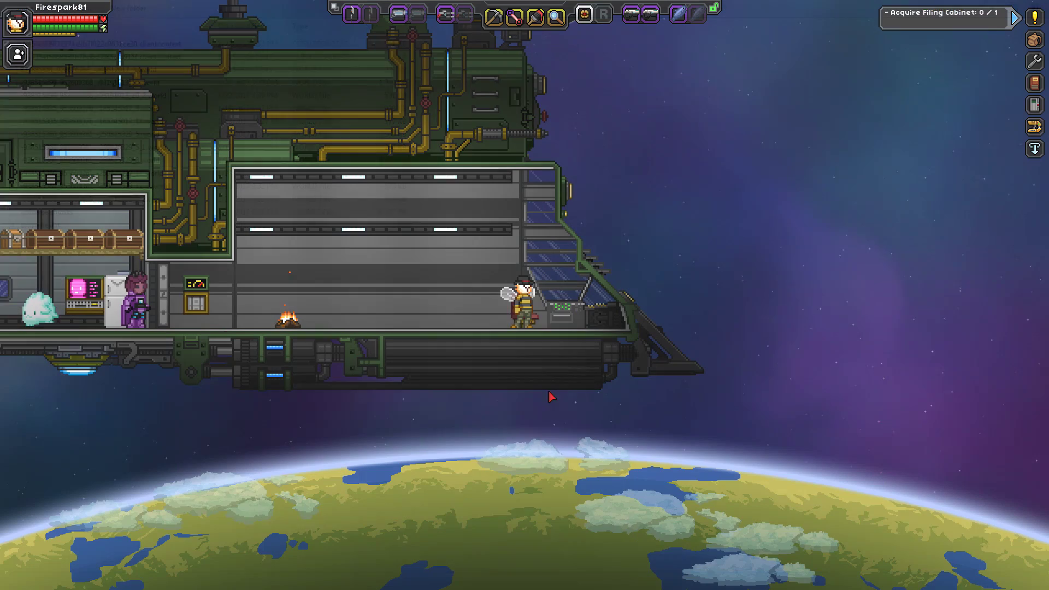
key("e")
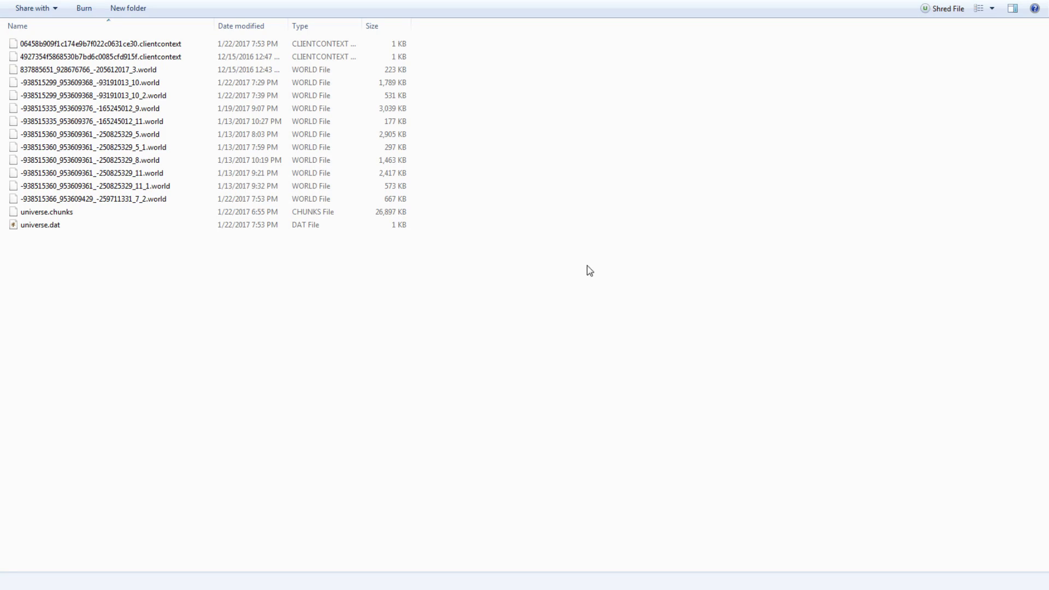
left_click(34, 162)
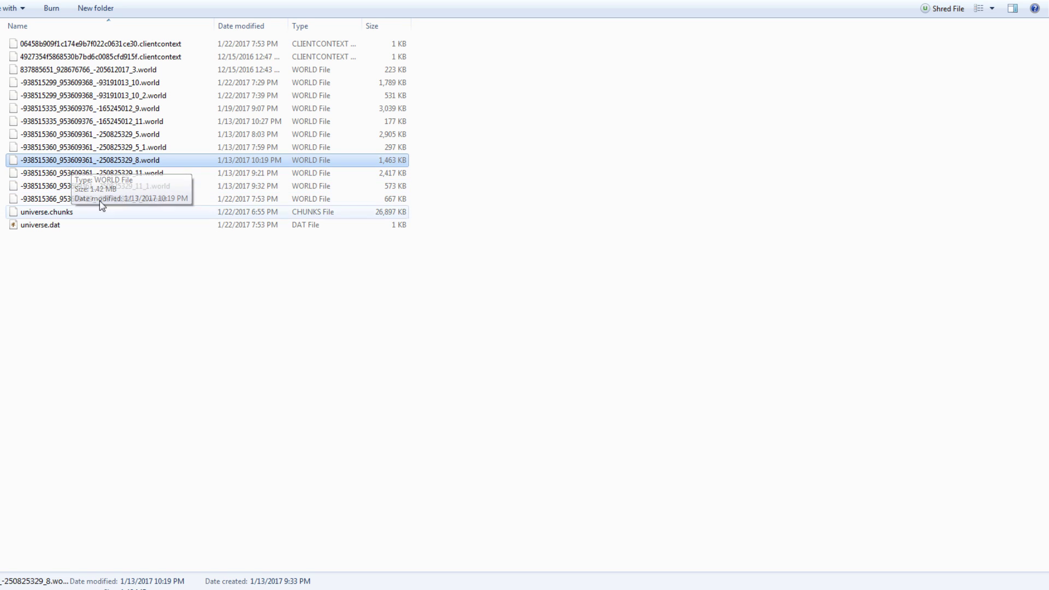
left_click(102, 263)
left_click(99, 161)
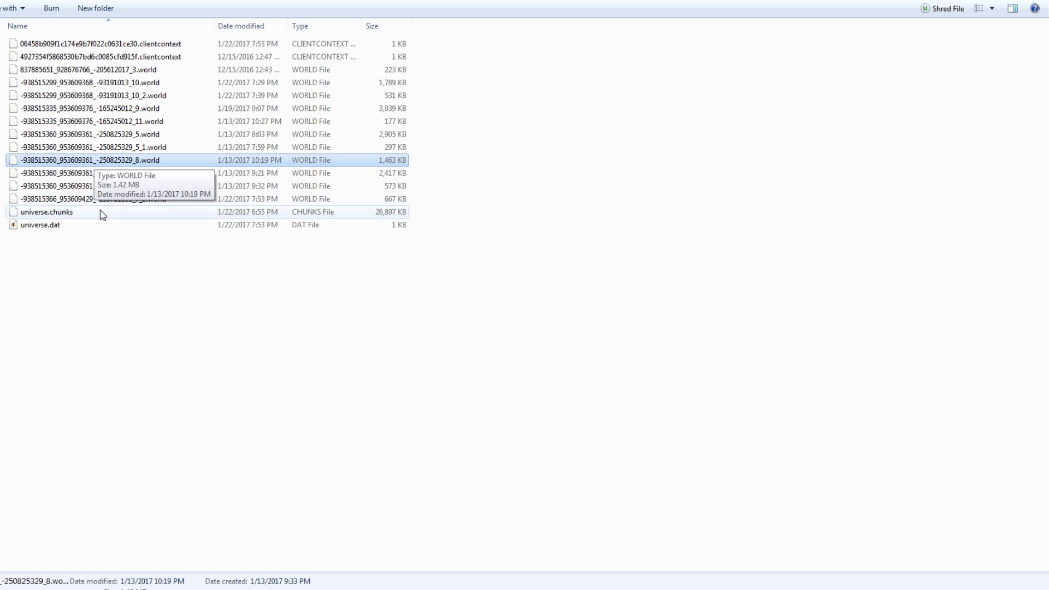
left_click(105, 264)
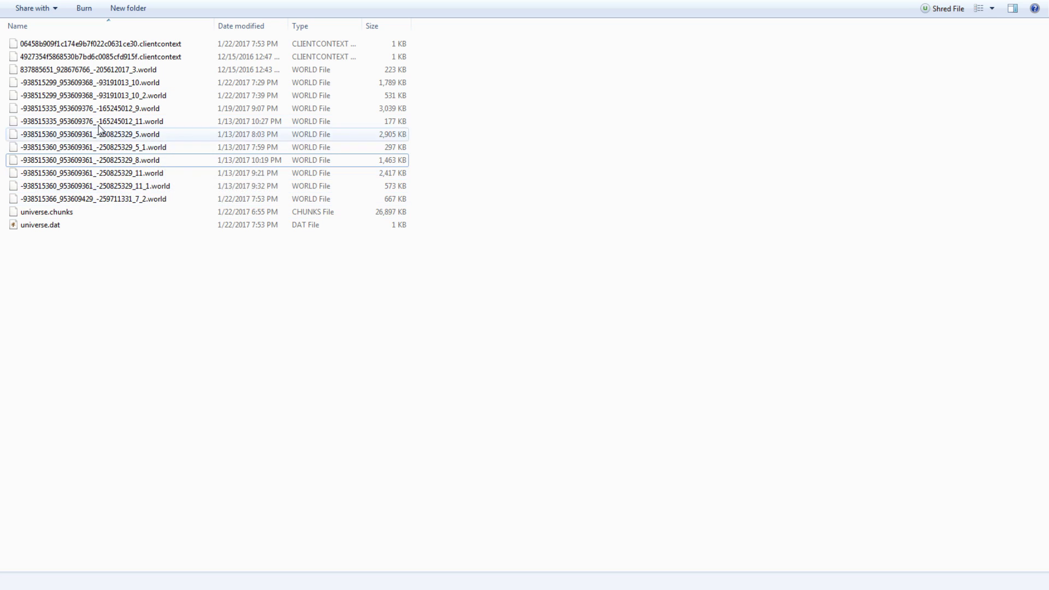
left_click(46, 163)
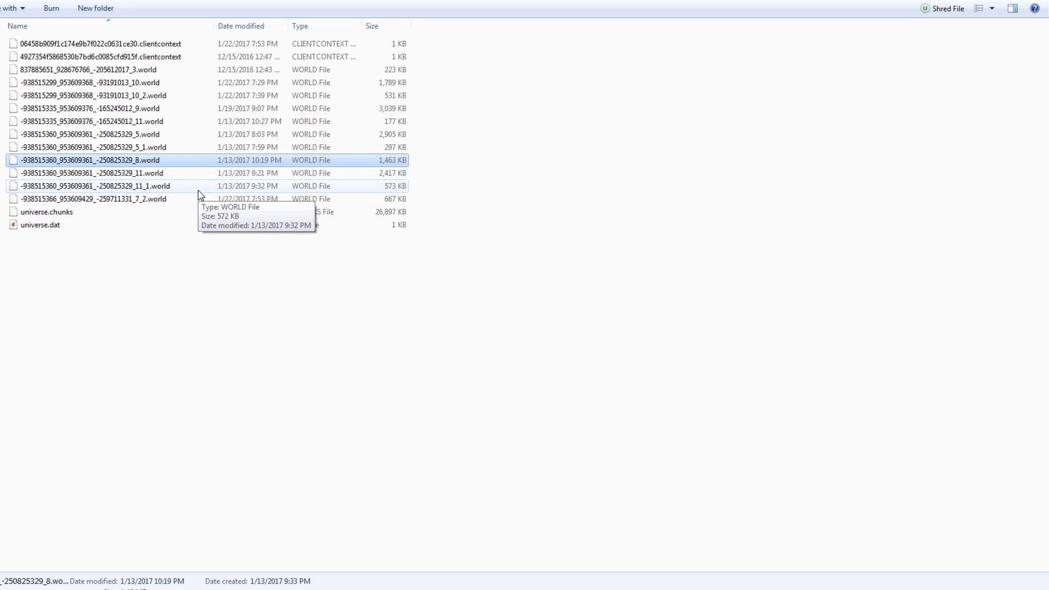
Go up two levels to the Starbound game folder and reopen storage
key("BackSpace")
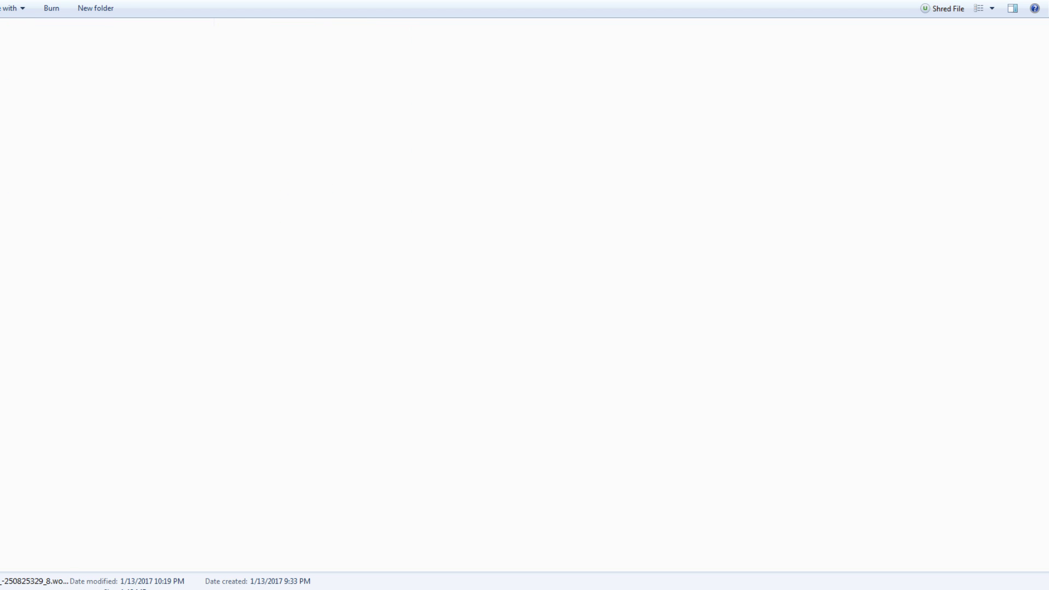
key("BackSpace")
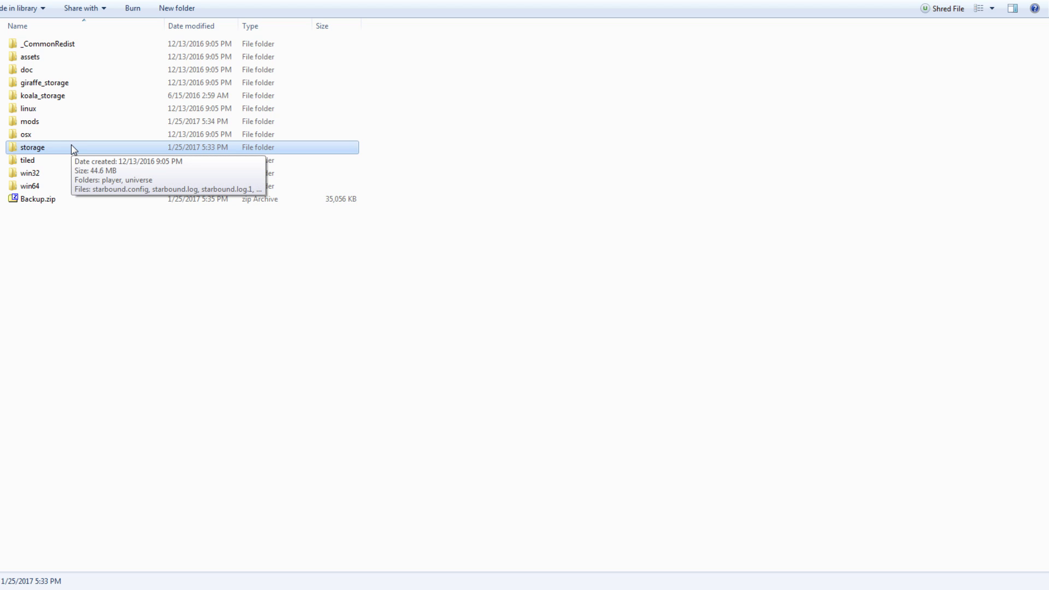
left_click(54, 150)
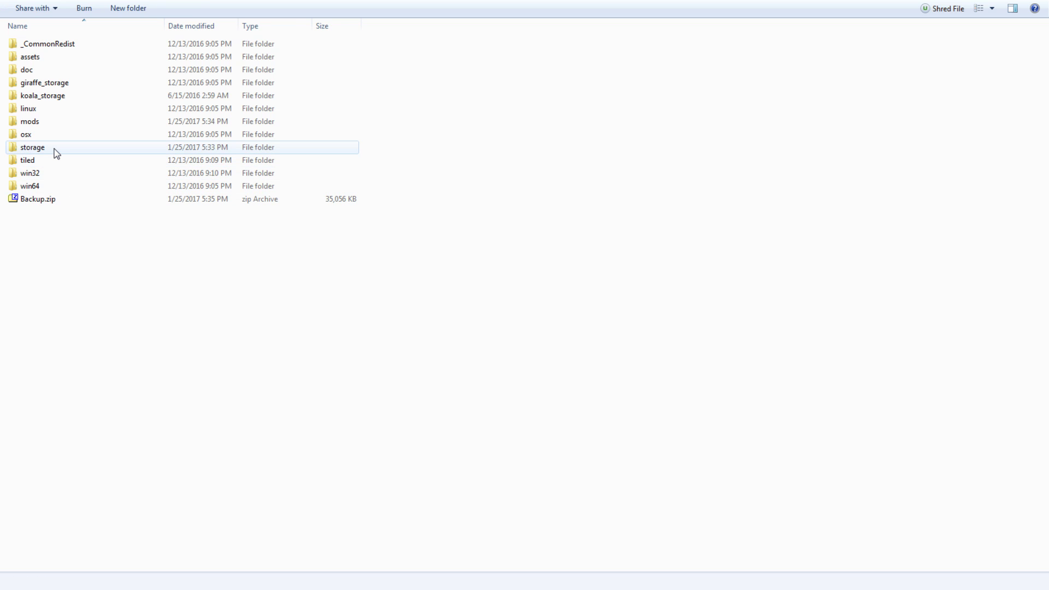
left_click(51, 148)
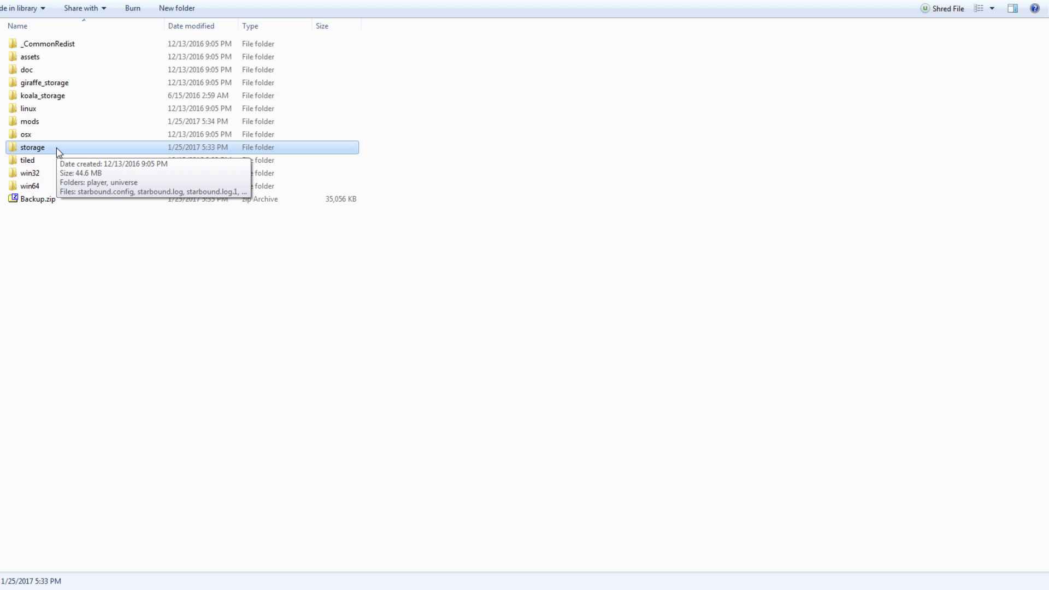
double_click(57, 148)
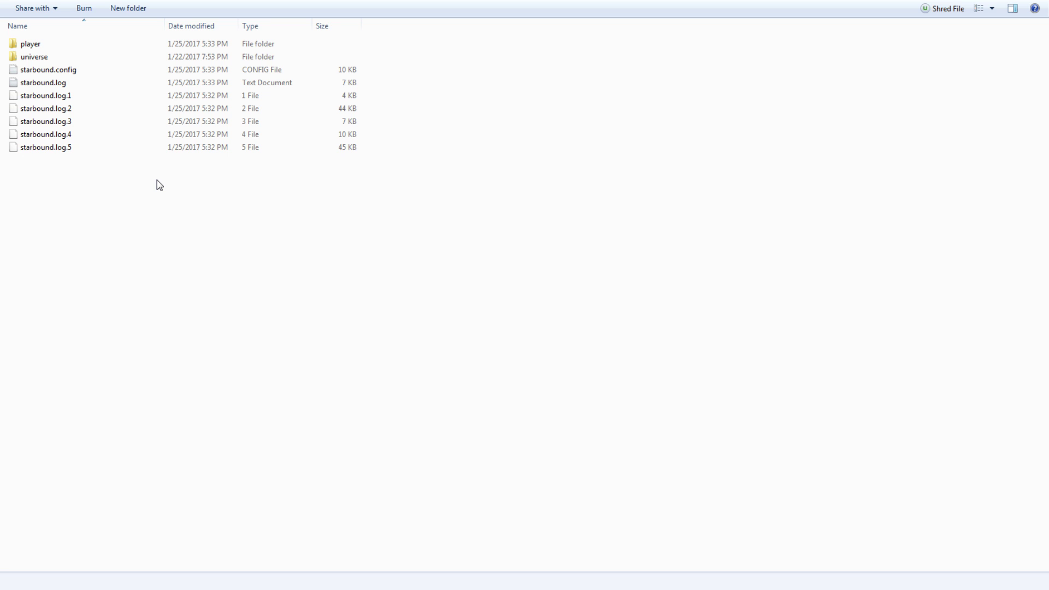
Select universe and player, go up to the game folder, and leave storage unrenamed
left_click(57, 60)
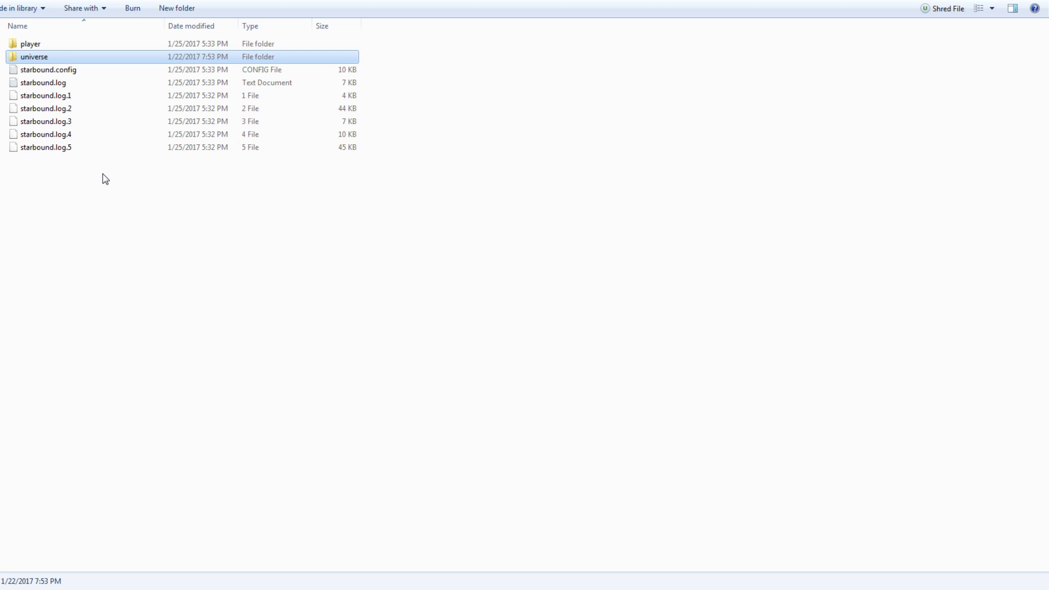
left_click(47, 49, "ctrl")
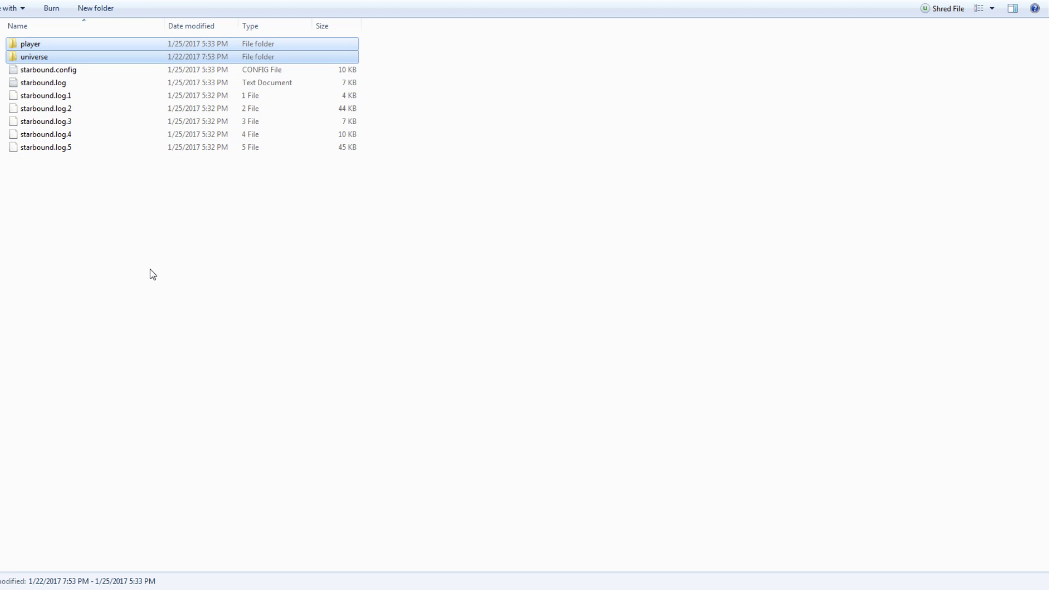
key("BackSpace")
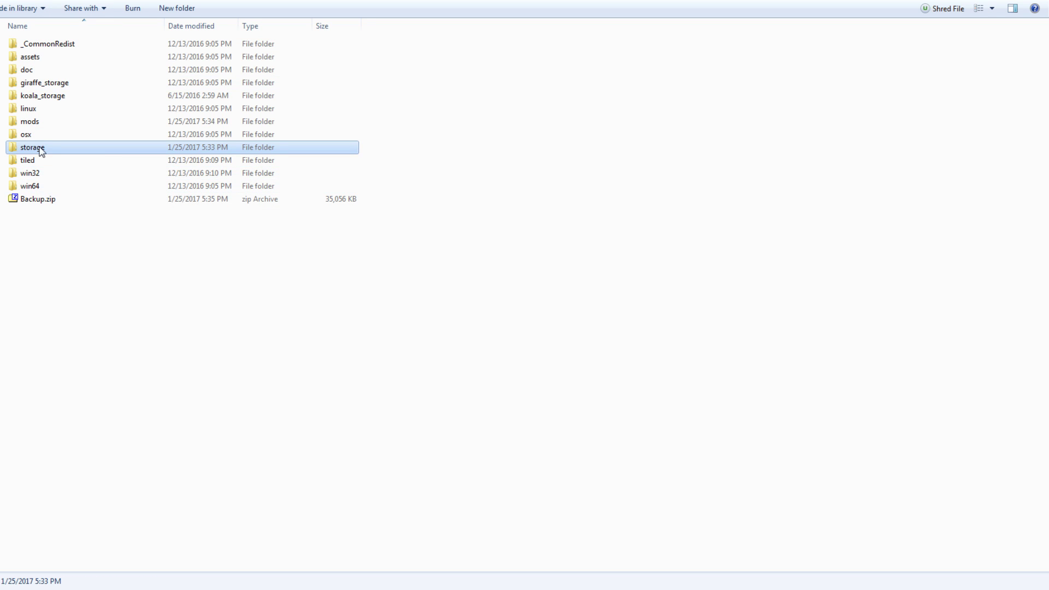
left_click(53, 148)
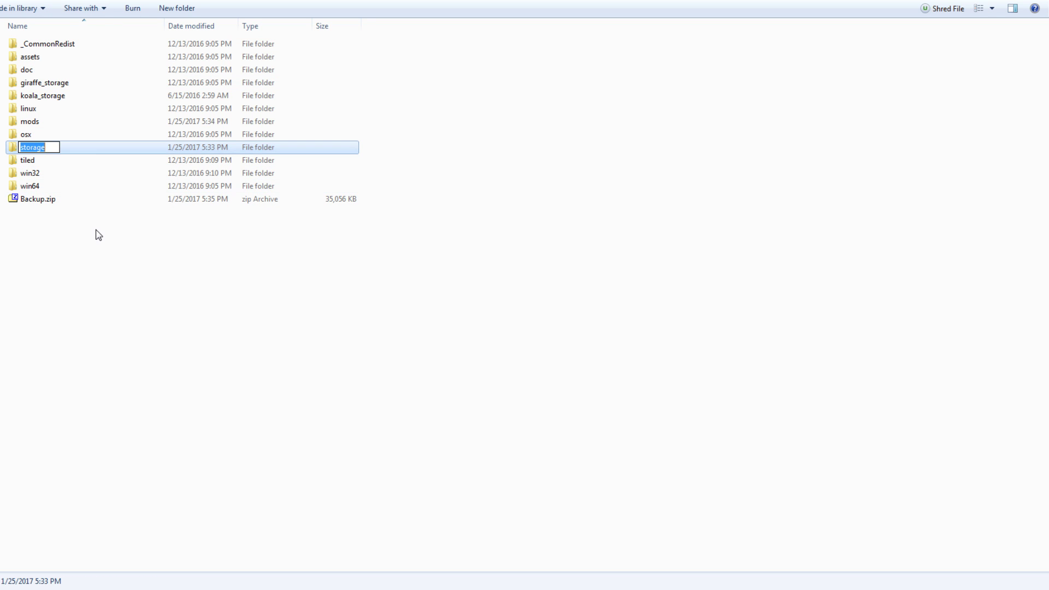
key("Escape")
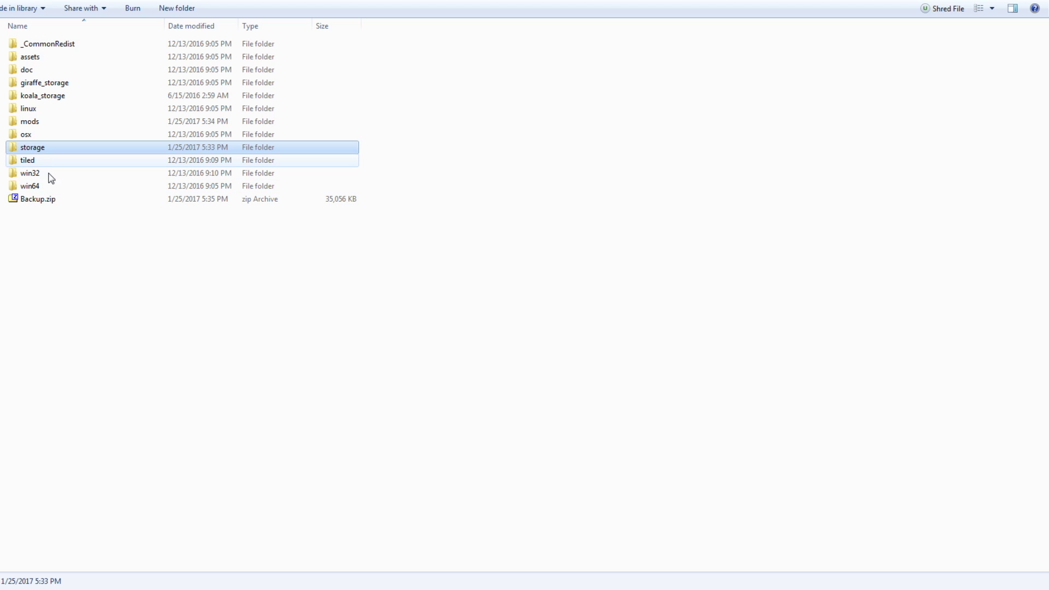
mouse_move(43, 155)
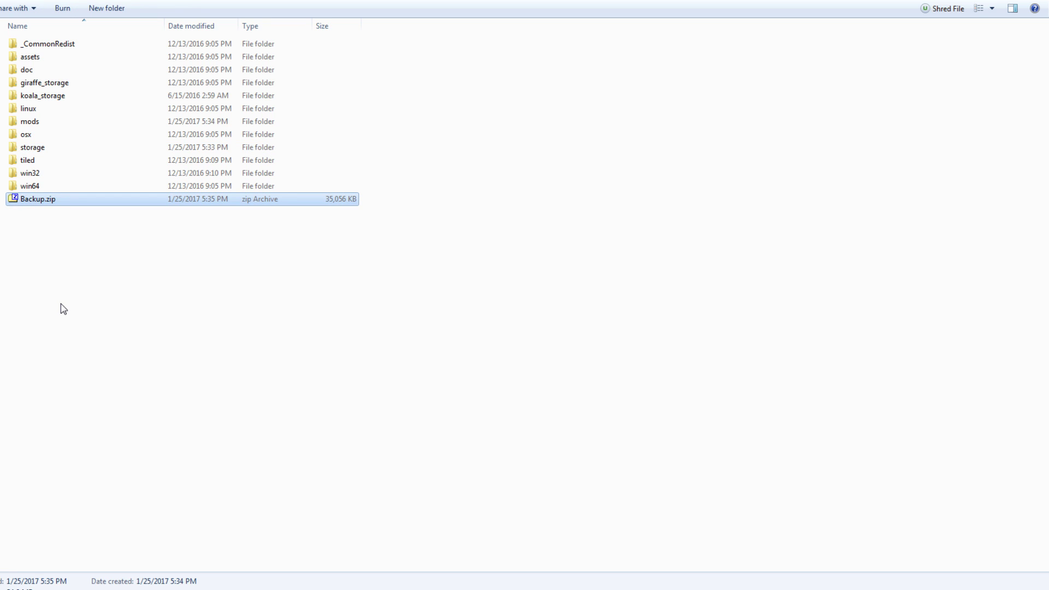
Compare Backup.zip, the storage folder and the mods folder by selecting each in turn
left_click(64, 198)
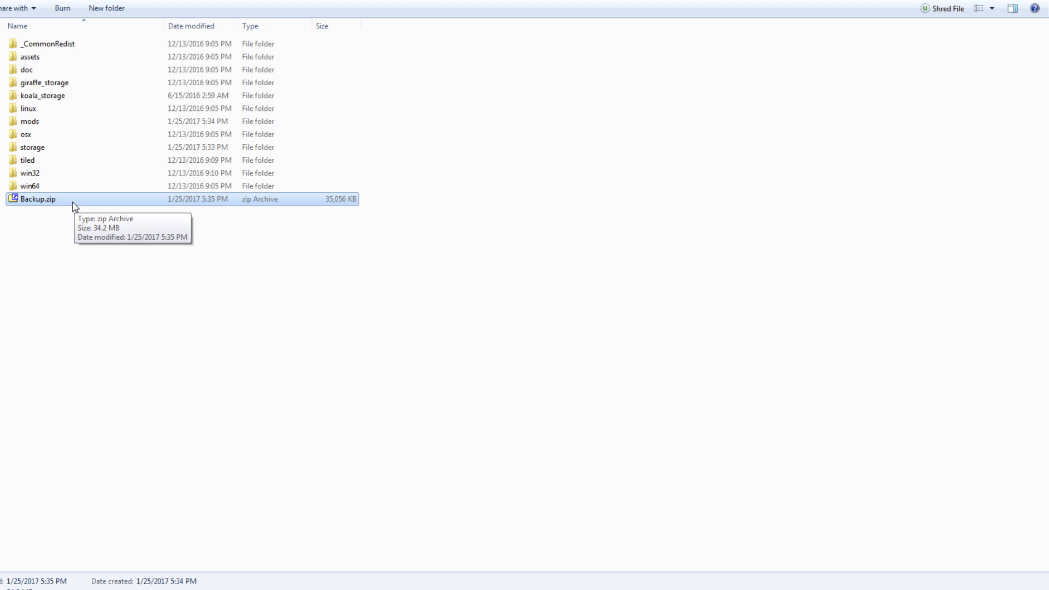
left_click(41, 151)
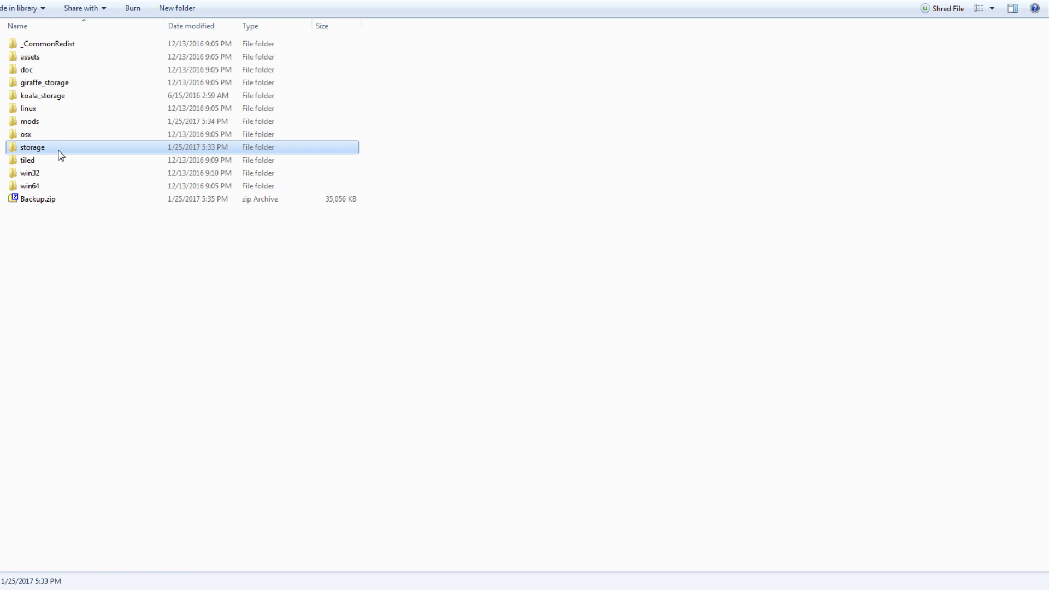
mouse_move(60, 156)
left_click(43, 200)
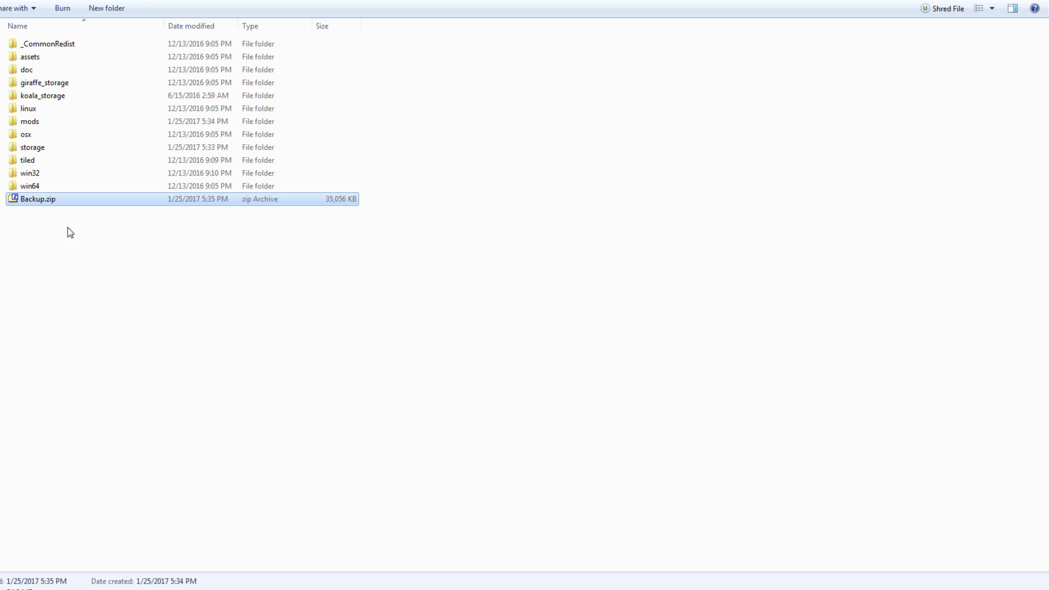
left_click(51, 148)
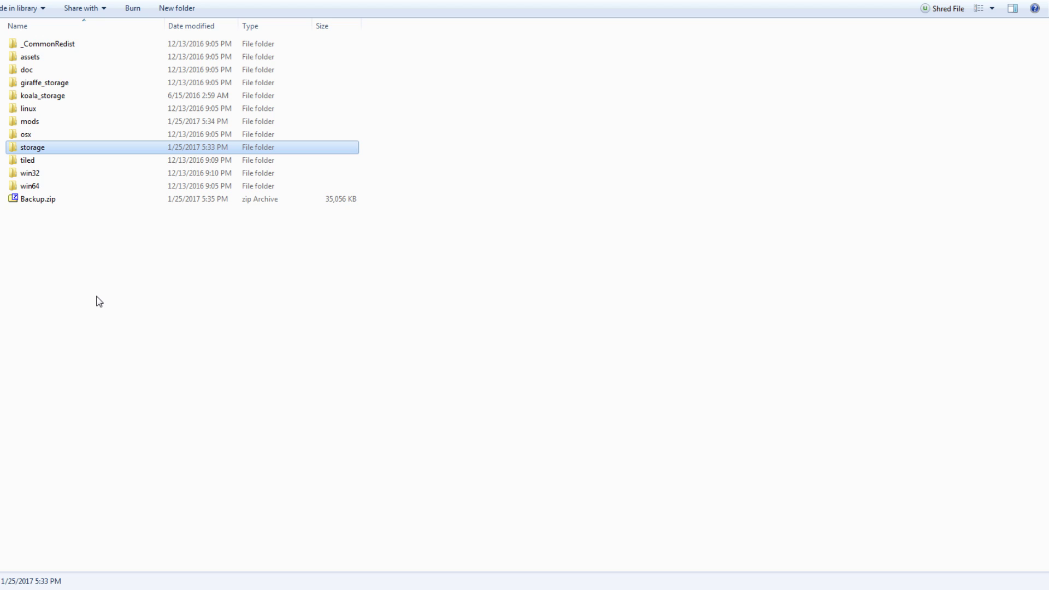
left_click(48, 125)
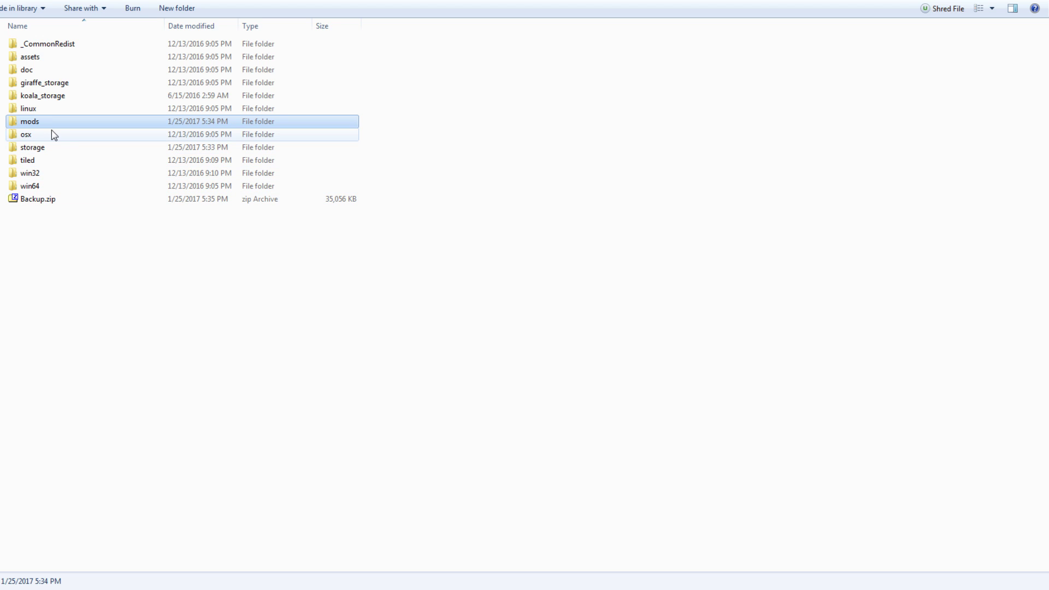
mouse_move(54, 122)
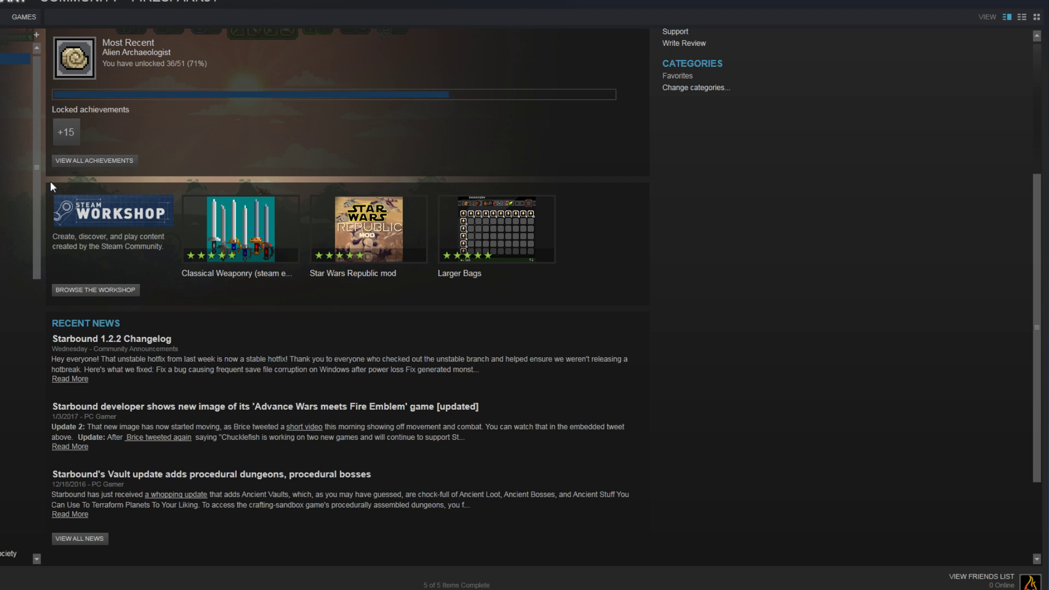
Open the Starbound Workshop and scroll through its front page
left_click(106, 291)
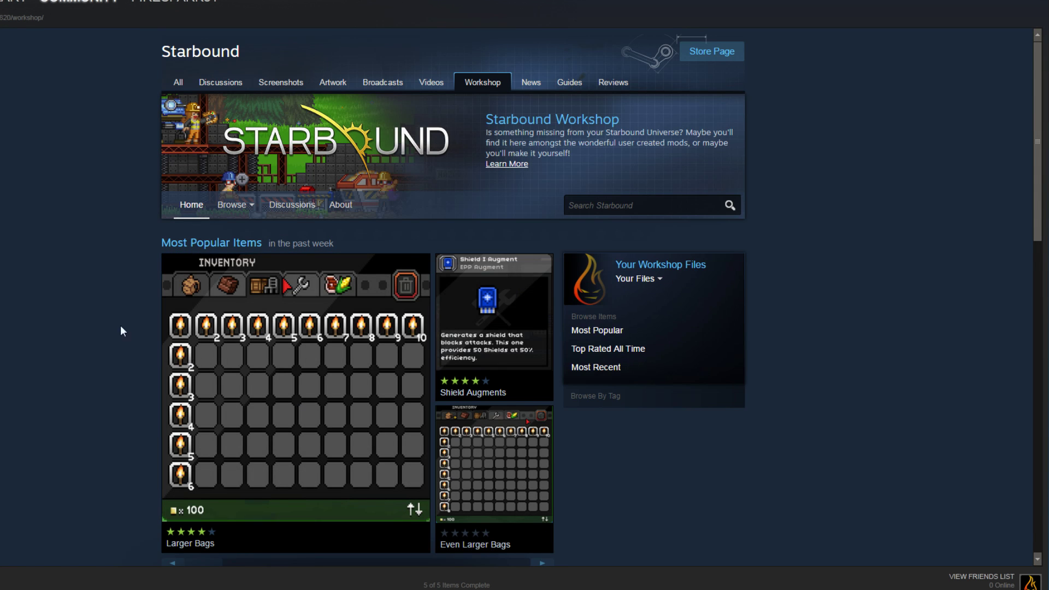
scroll(115, 310, "down", 2)
scroll(115, 309, "up", 1)
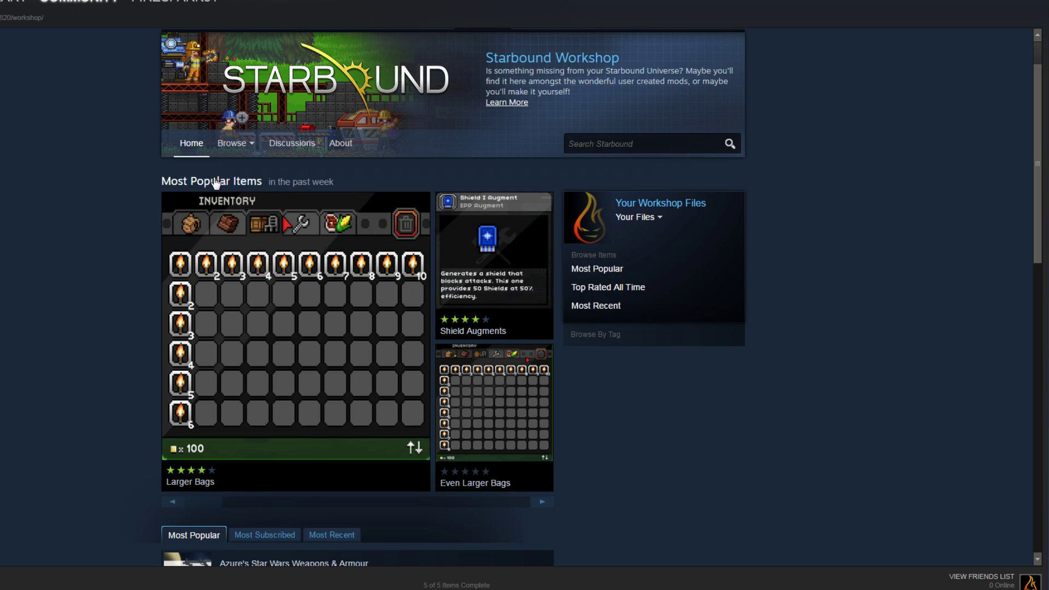
scroll(383, 377, "down", 1)
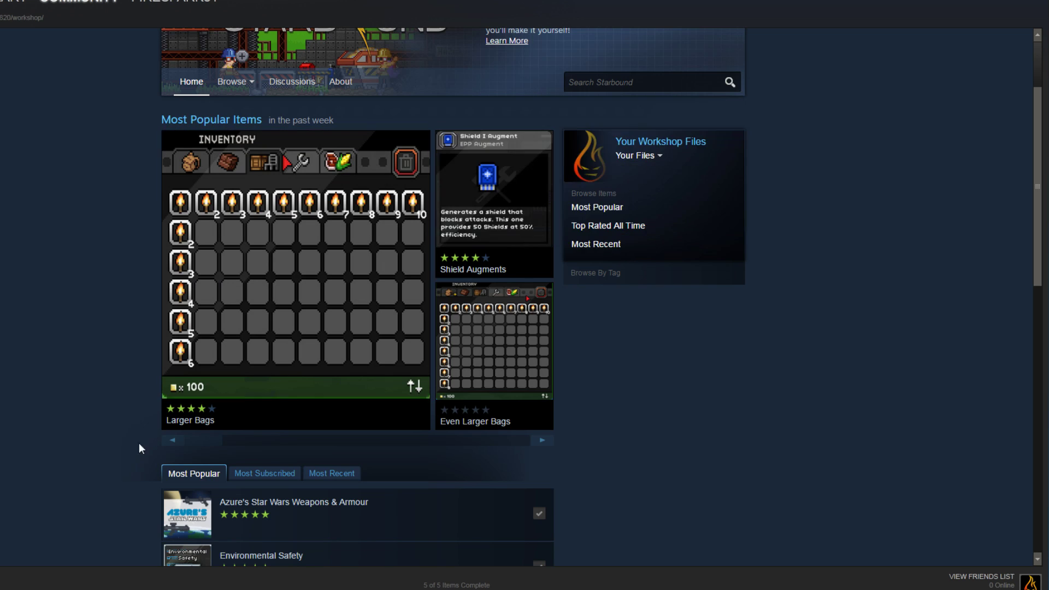
View the Shield Augments mod page, return, and browse all Workshop items
left_click(481, 241)
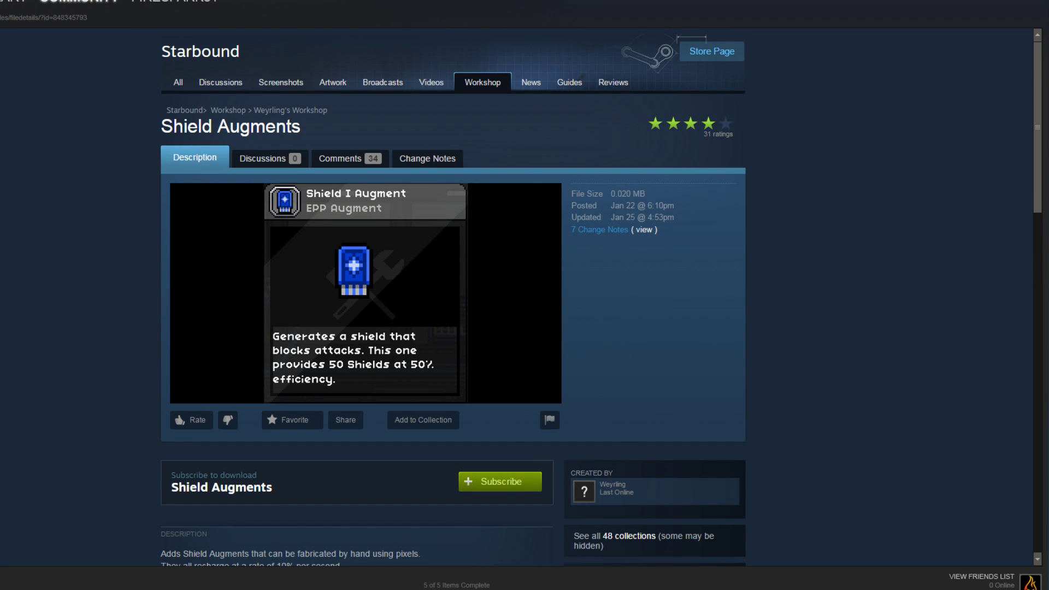
key("alt+Left")
scroll(254, 269, "down", 3)
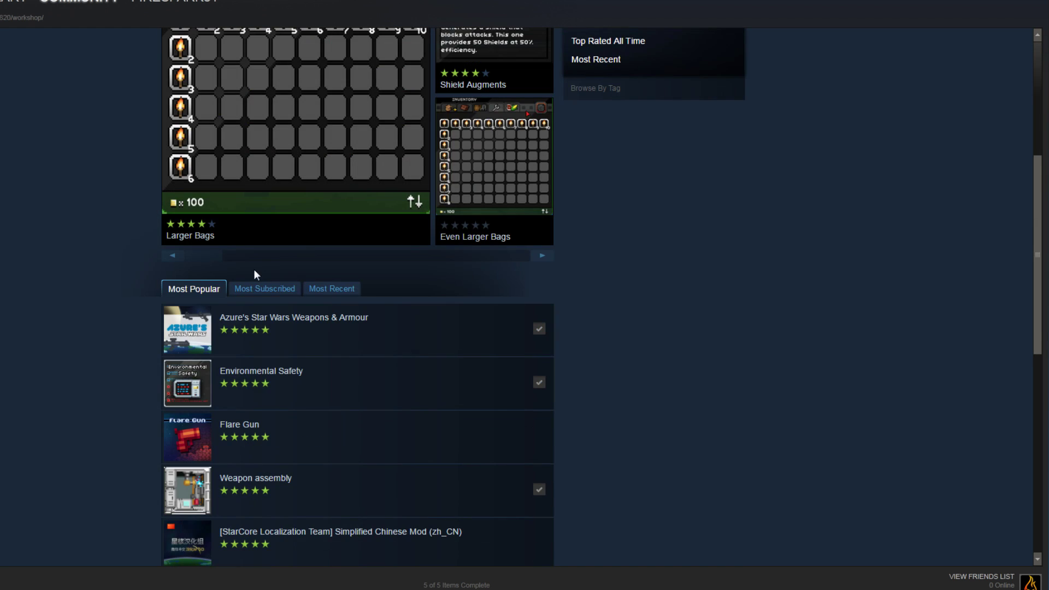
scroll(296, 256, "up", 3)
left_click(246, 125)
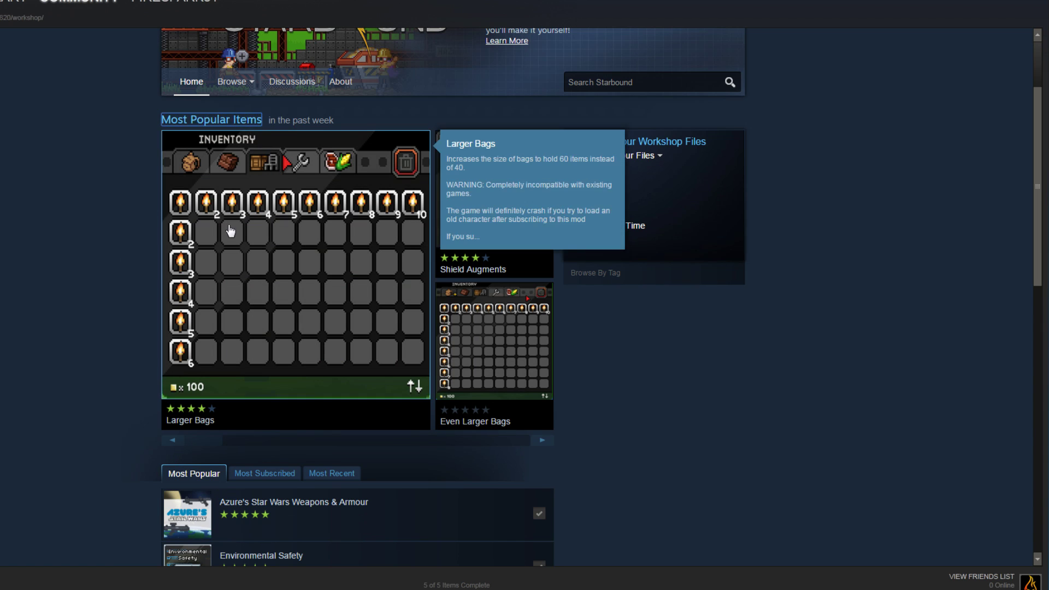
Scroll through the most-popular Workshop items grid and return to the item list
scroll(191, 306, "down", 5)
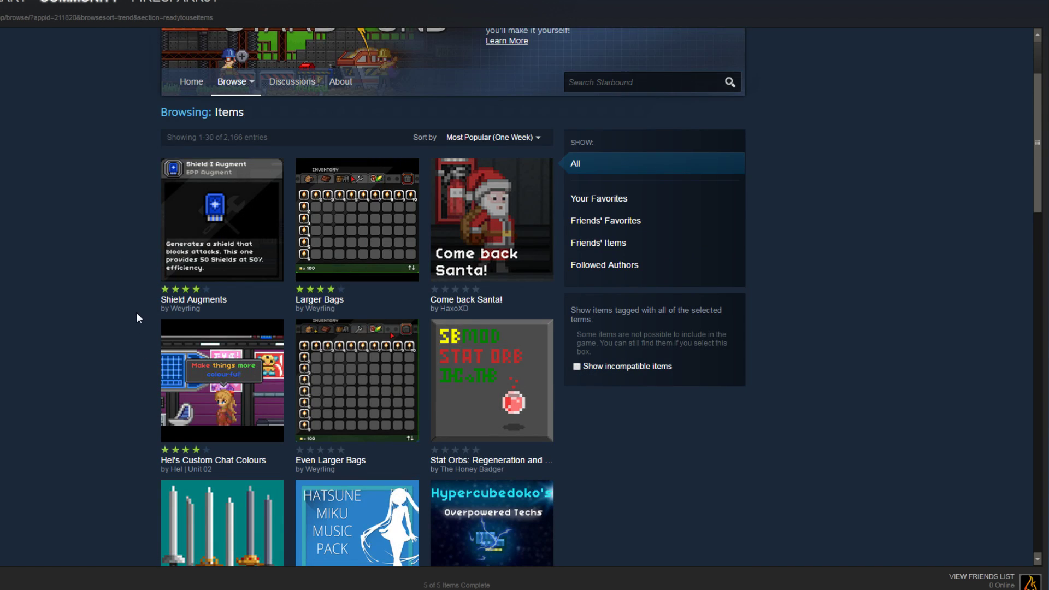
scroll(192, 292, "down", 1)
scroll(159, 415, "down", 1)
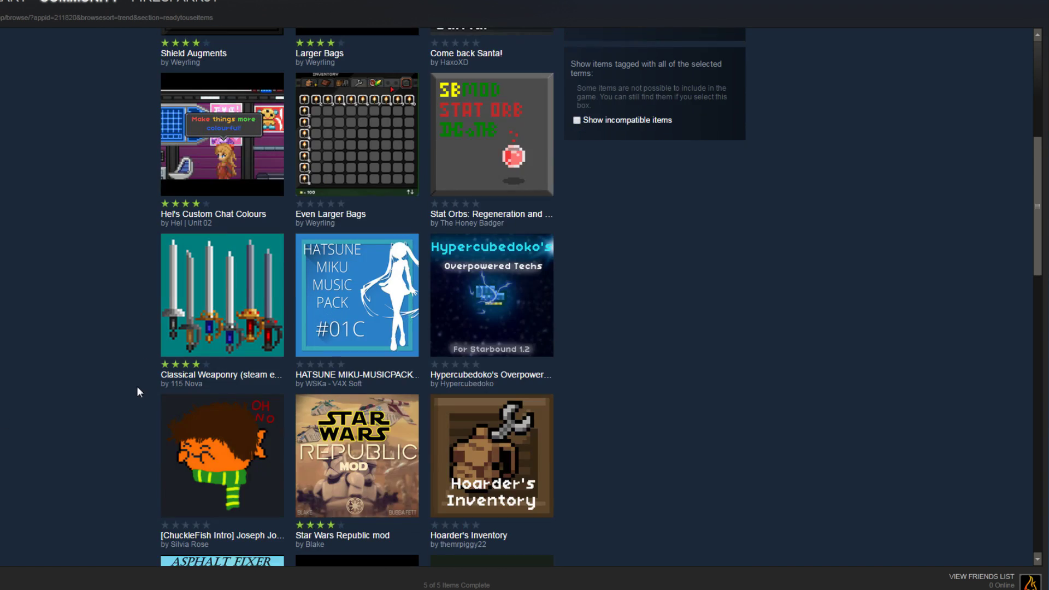
scroll(136, 365, "up", 4)
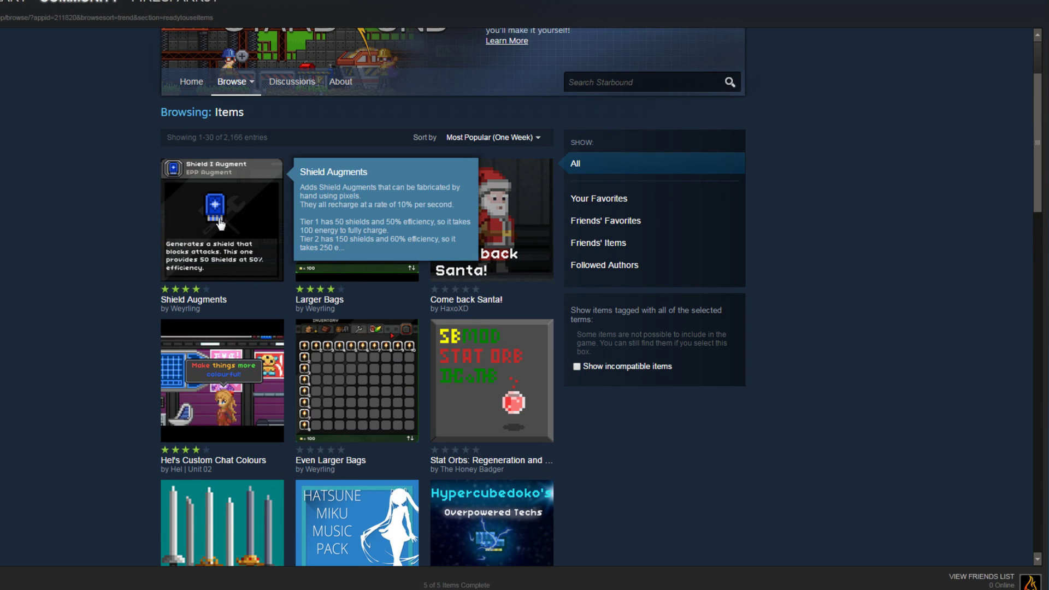
scroll(130, 300, "down", 2)
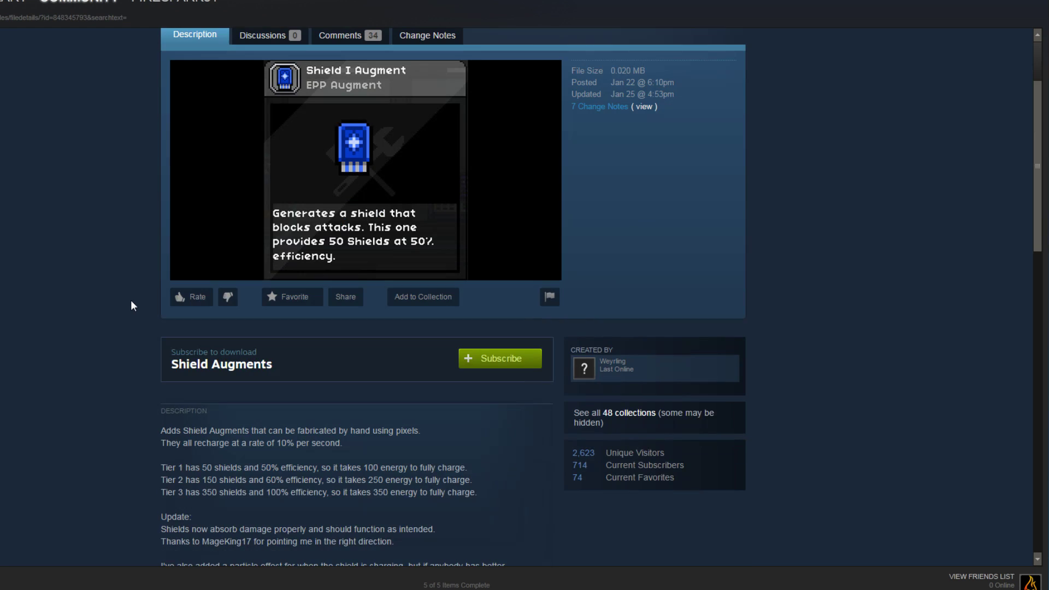
scroll(130, 300, "up", 2)
scroll(131, 302, "down", 2)
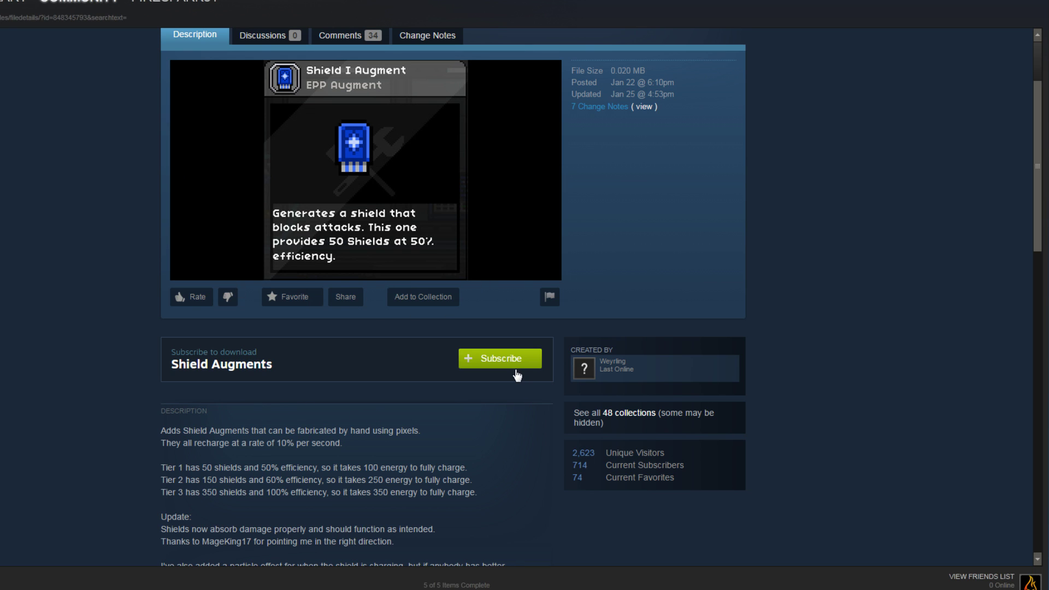
scroll(328, 393, "up", 3)
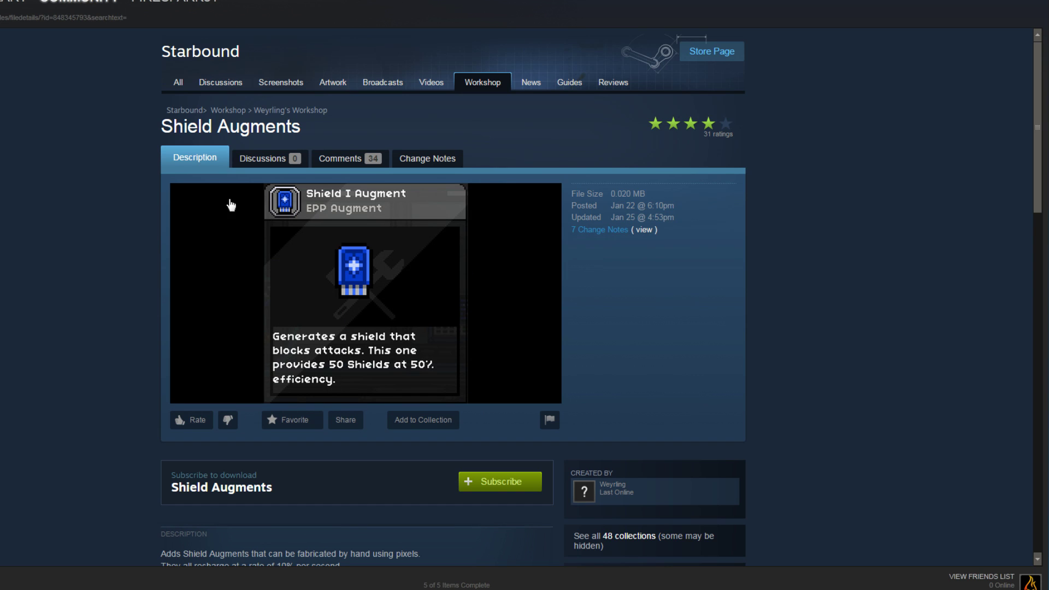
key("alt+Left")
scroll(277, 207, "up", 3)
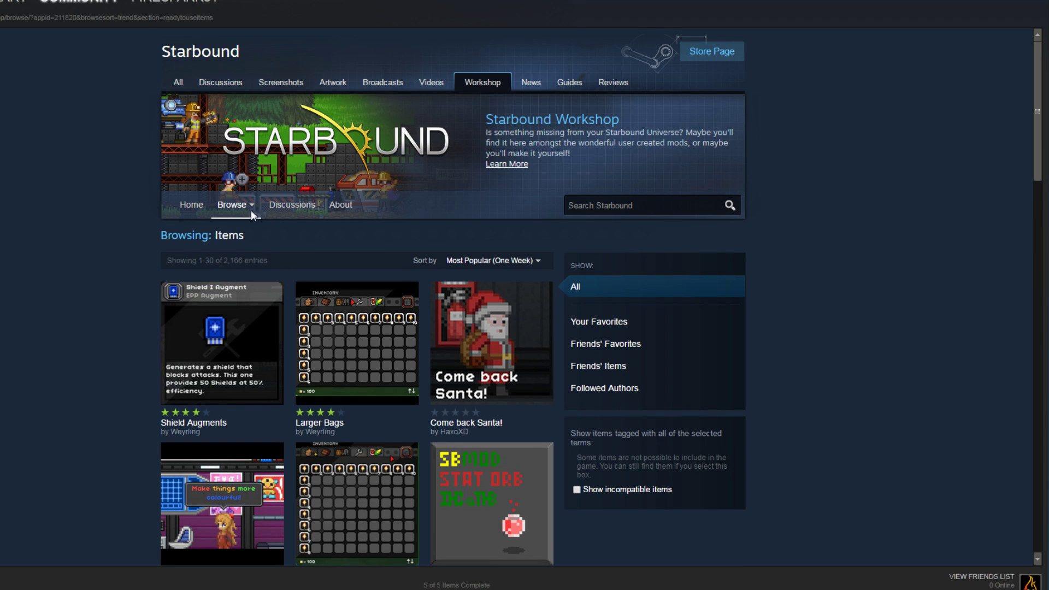
mouse_move(252, 209)
List the subscribed Starbound Workshop items, scroll them, then switch back to Explorer
left_click(241, 272)
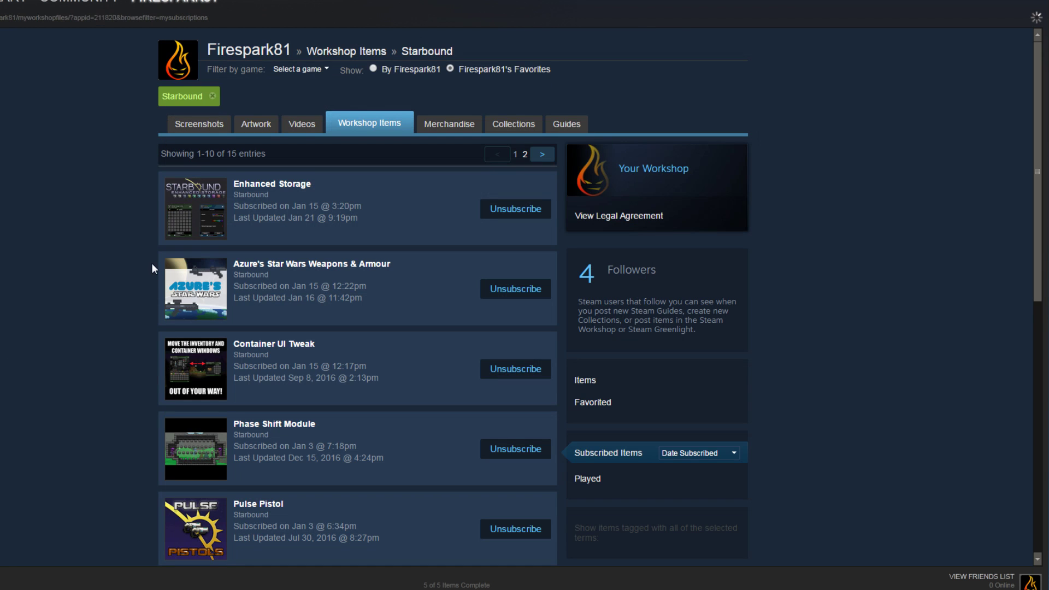
scroll(149, 264, "down", 5)
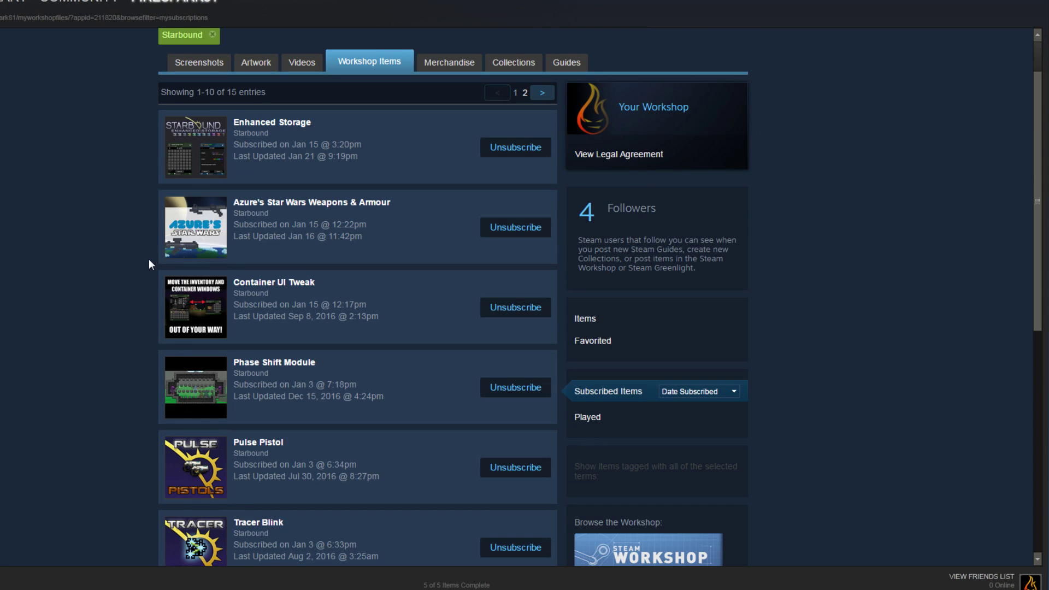
scroll(191, 246, "down", 3)
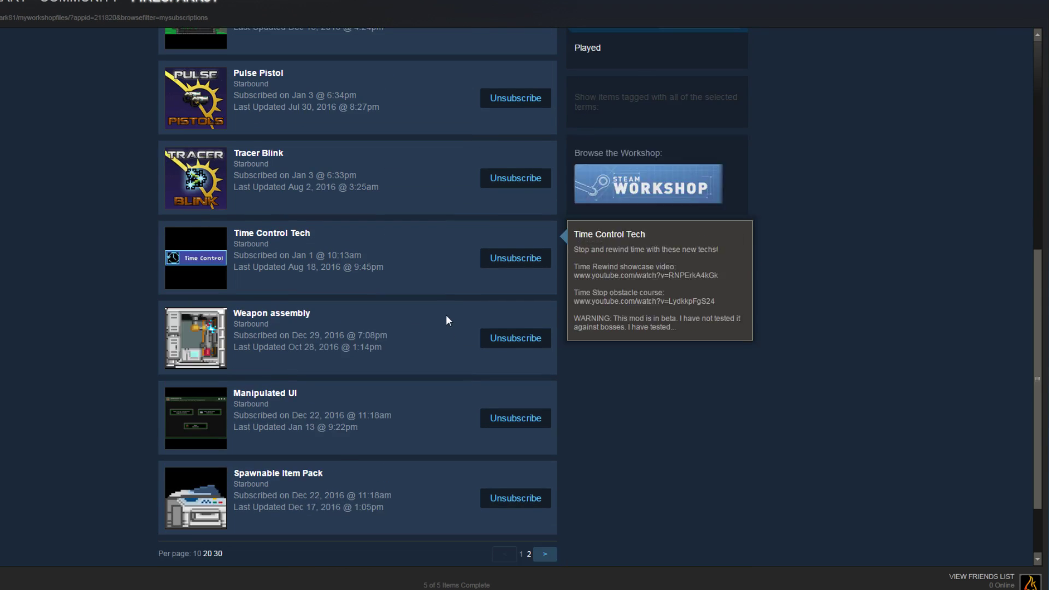
scroll(525, 258, "up", 8)
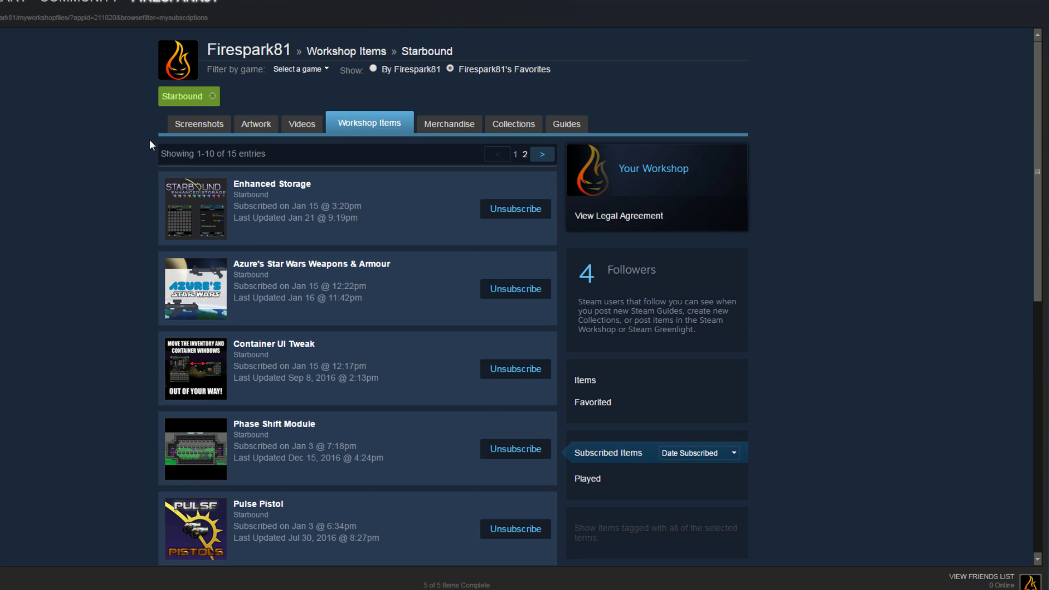
key("alt+Tab")
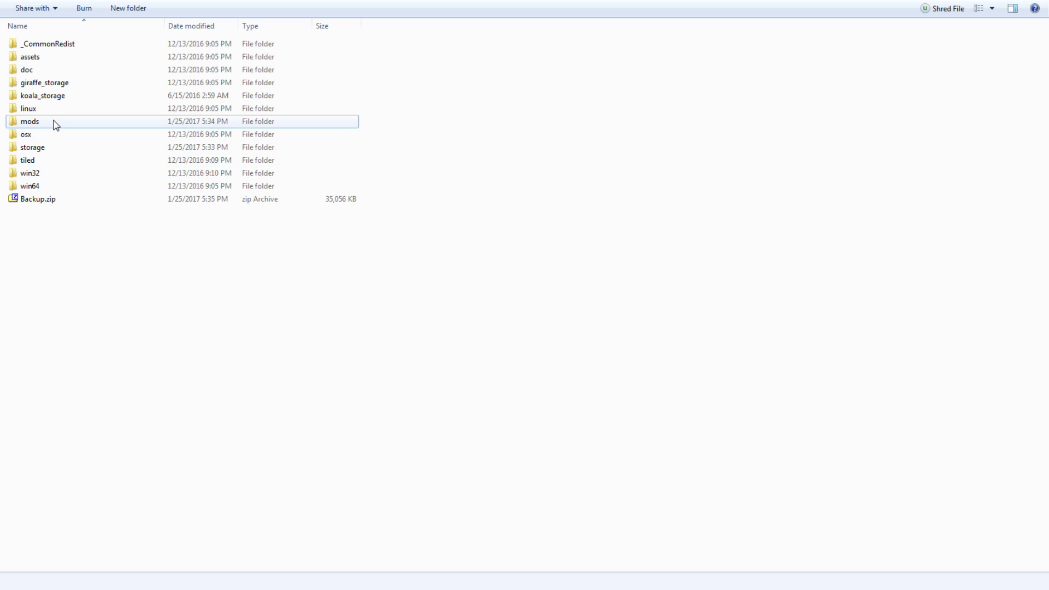
Open the mods folder in the Starbound directory to view its .pak files, including FrackinUniverse.pak
mouse_move(55, 125)
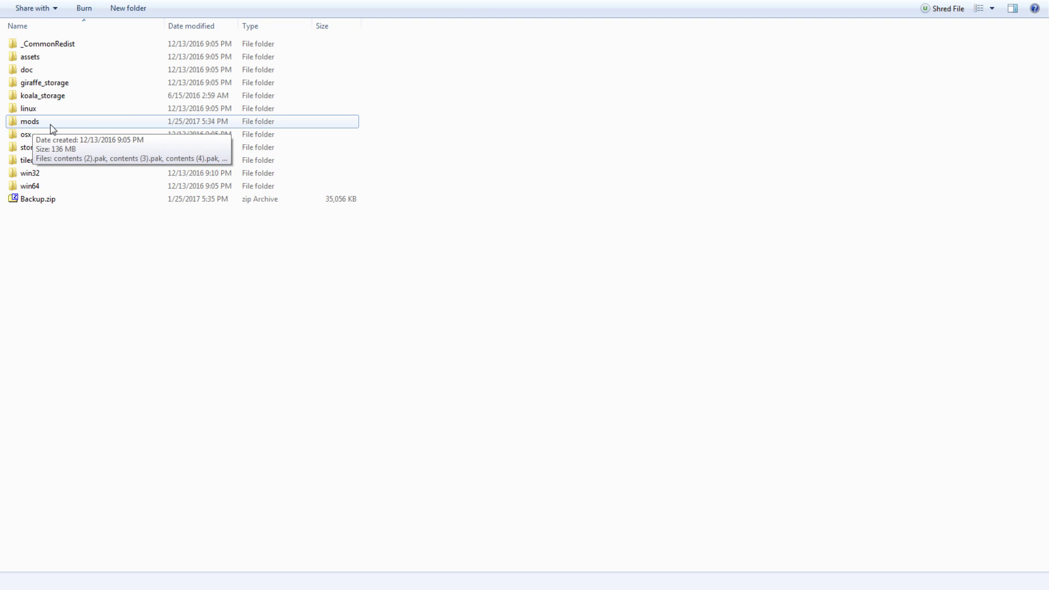
double_click(50, 125)
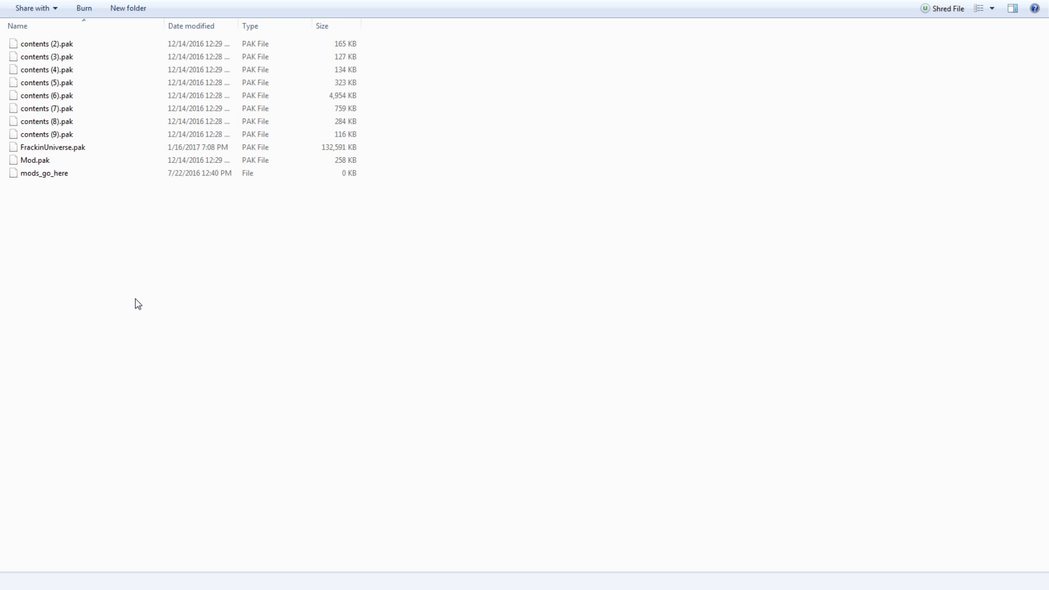